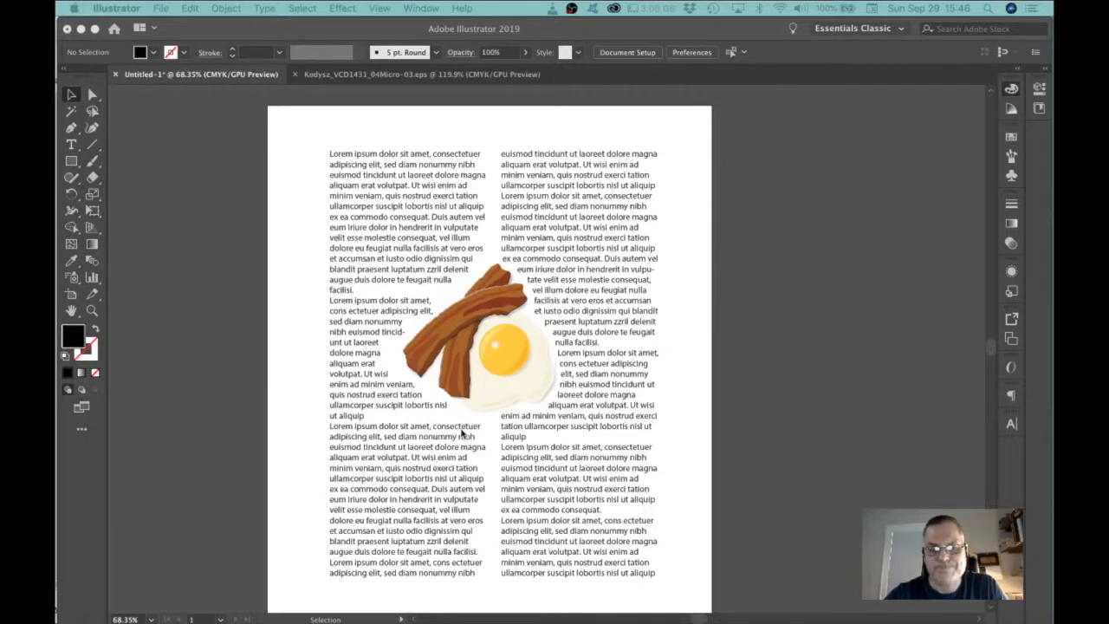
# Step: Delete the bacon-and-egg artwork and its wrap outline from the two-column text page
pyautogui.click(202, 324)
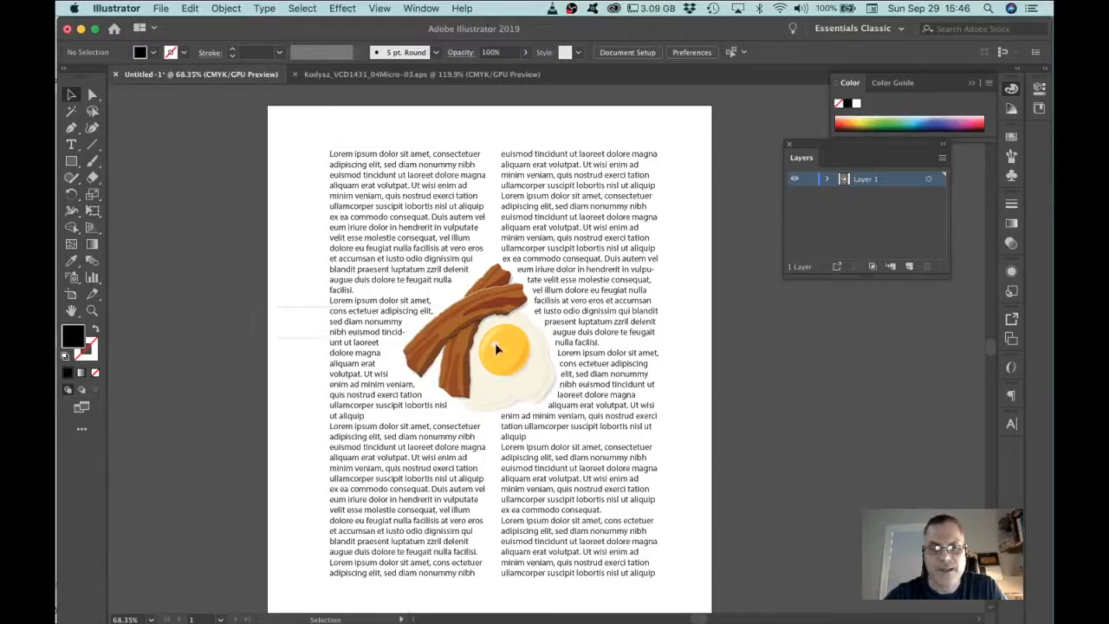
pyautogui.press('super+a')
pyautogui.keyDown('shift'); pyautogui.click(412, 244); pyautogui.keyUp('shift')
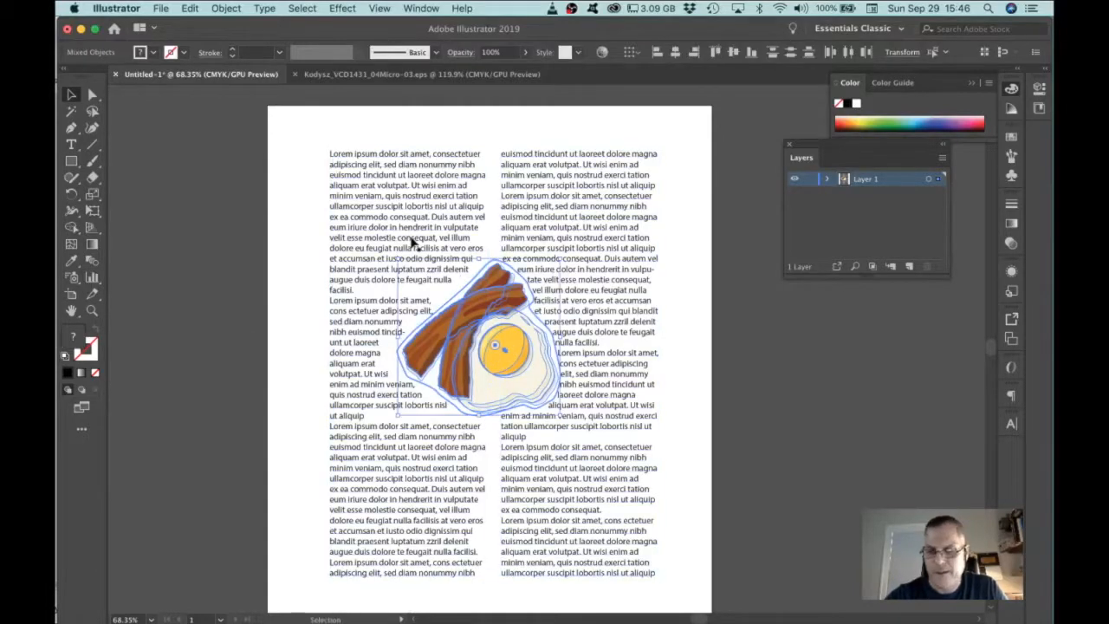
pyautogui.press('Delete')
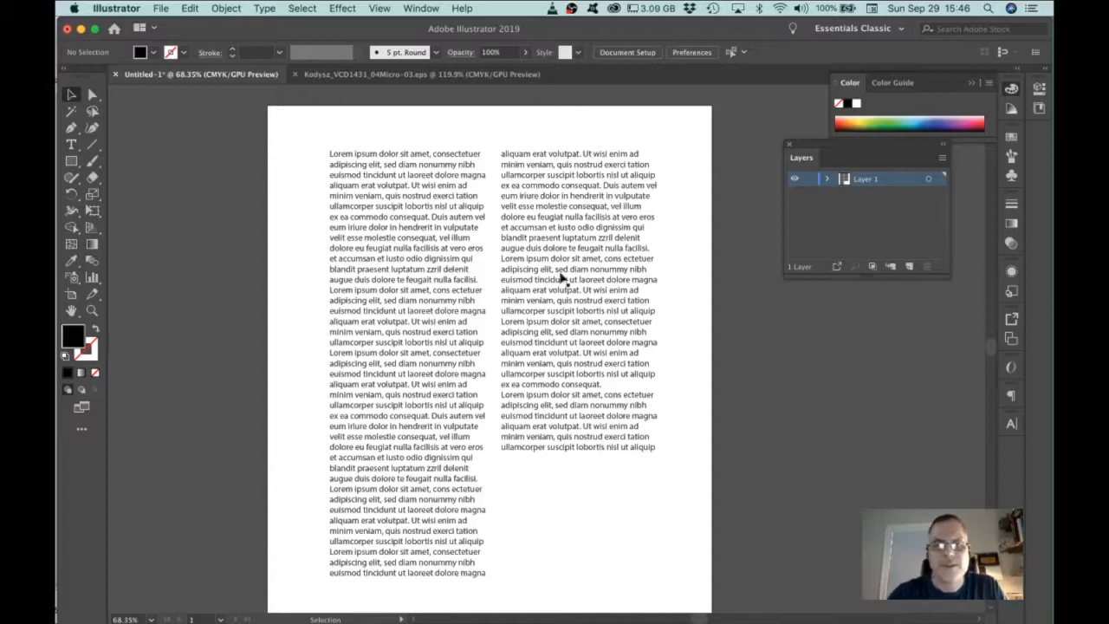
# Step: Group all the bacon and egg artwork in the Kodysz_VCD1431_04Micro-03.eps document
pyautogui.click(382, 74)
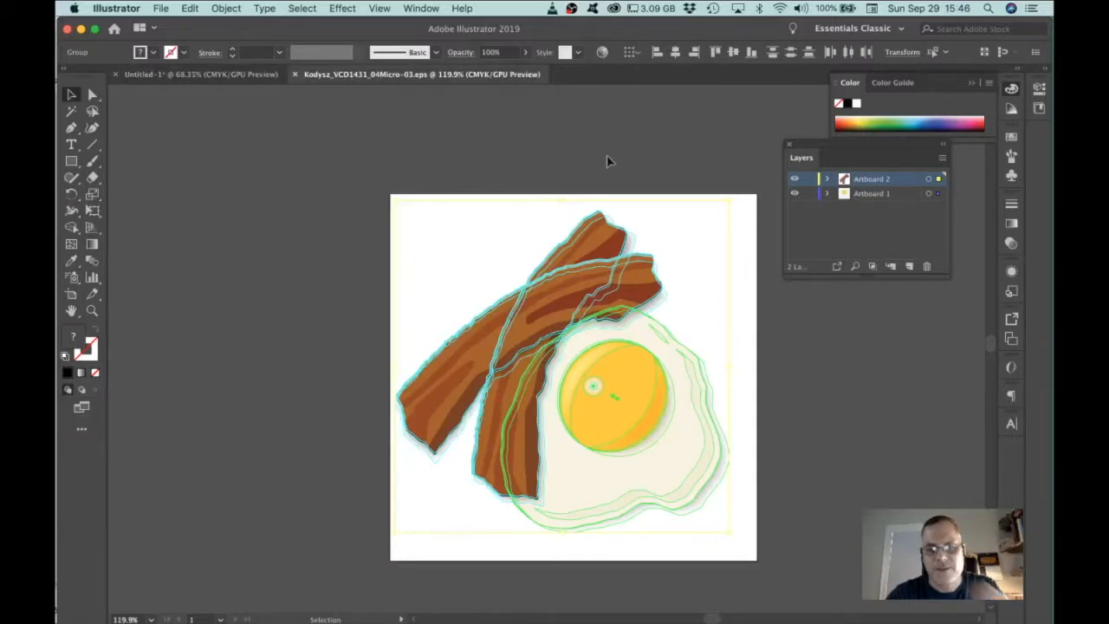
pyautogui.click(607, 162)
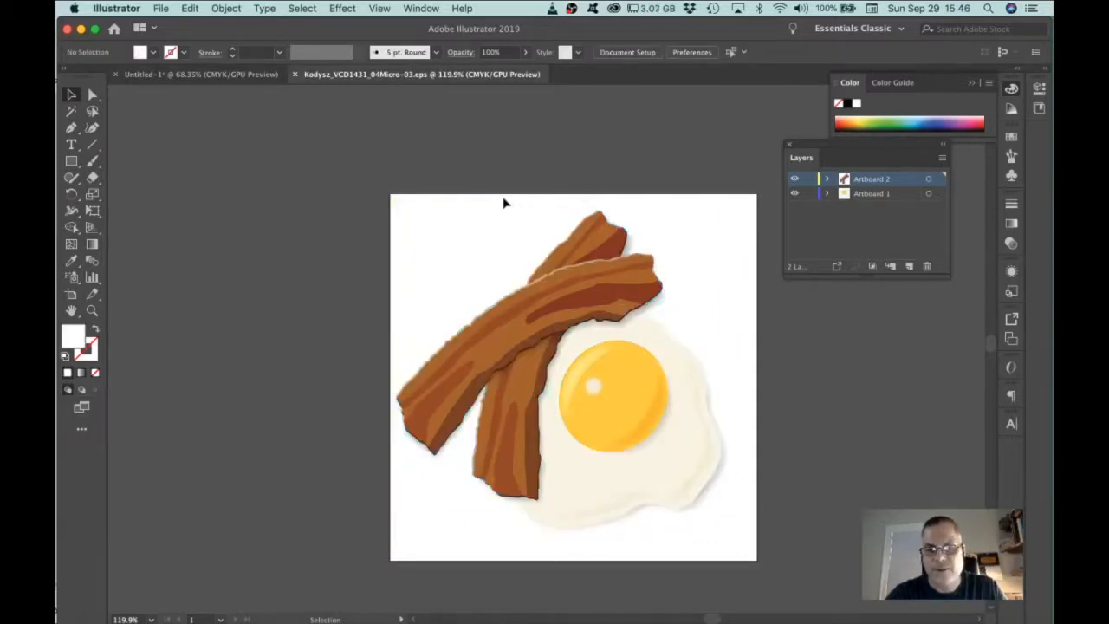
pyautogui.moveTo(358, 223); pyautogui.dragTo(753, 539)
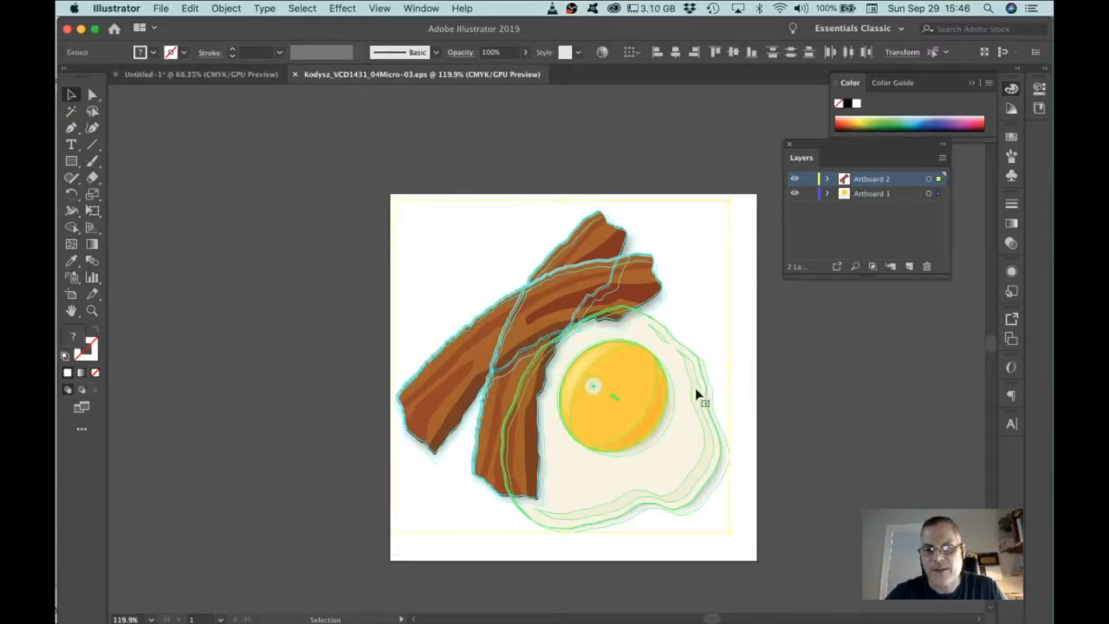
pyautogui.rightClick(643, 416)
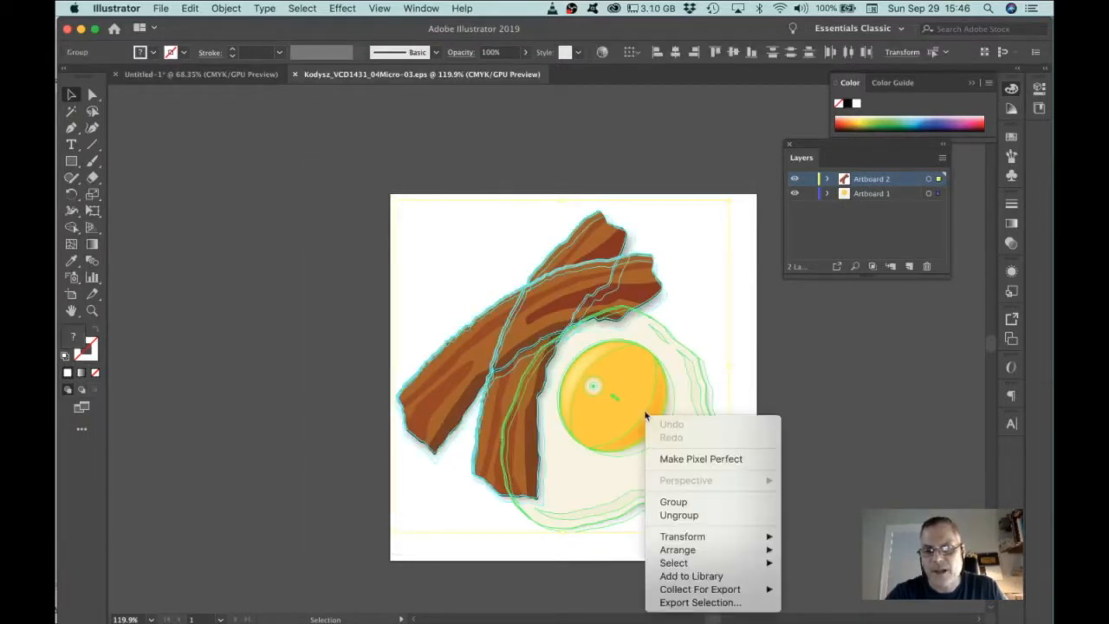
pyautogui.click(674, 503)
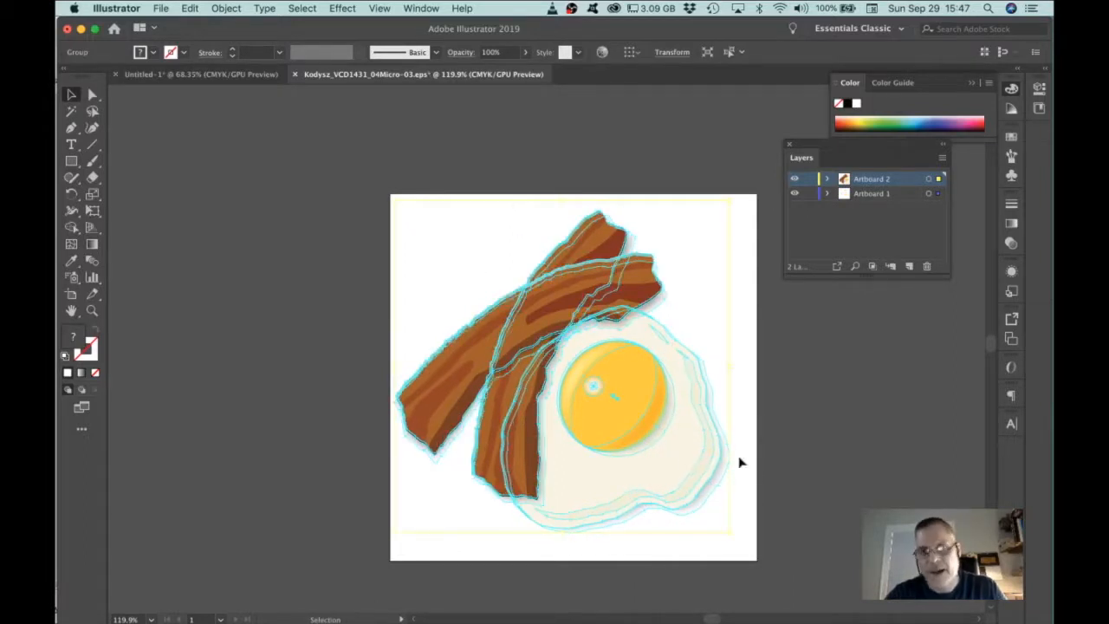
# Step: Paste the grouped artwork into the Untitled-1 document, scale it down and position it across the two text columns
pyautogui.click(205, 75)
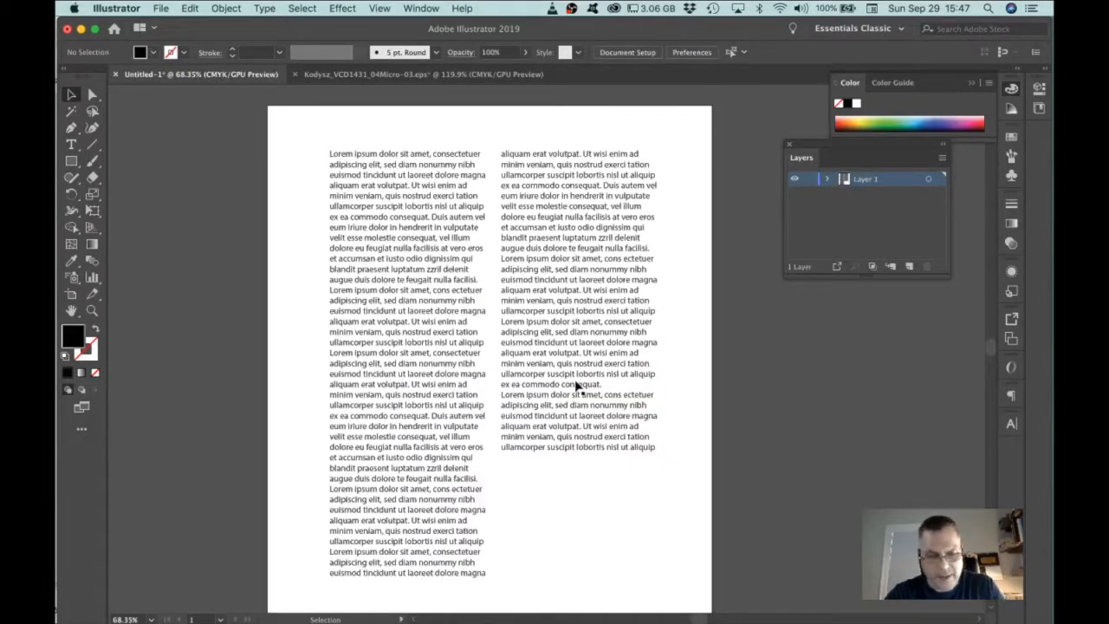
pyautogui.press('a')
pyautogui.press('super+v')
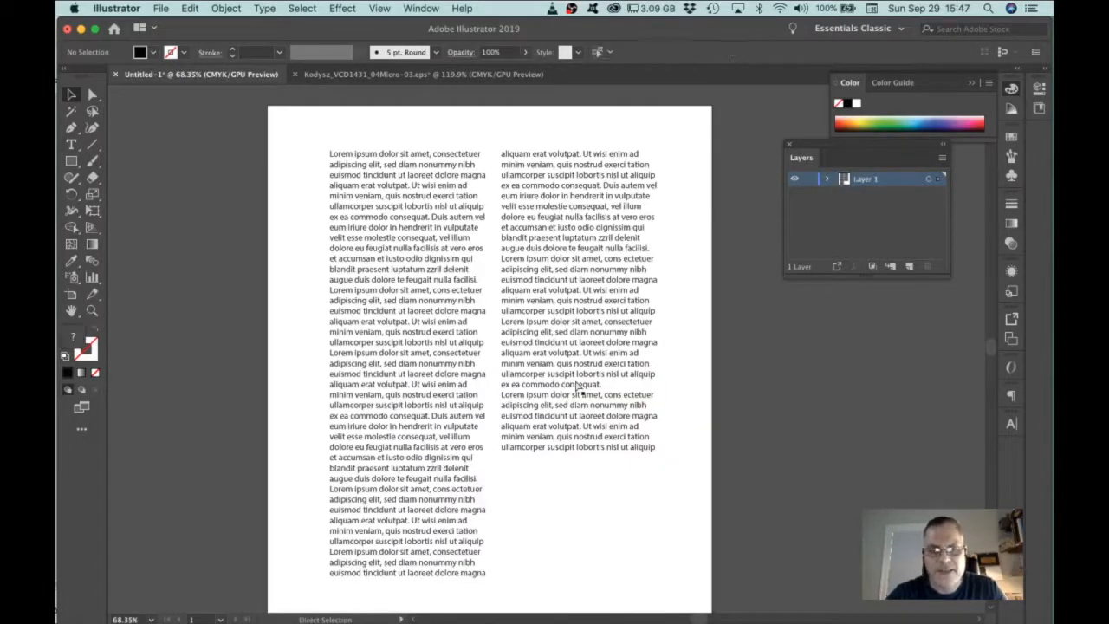
pyautogui.moveTo(575, 366); pyautogui.dragTo(510, 368)
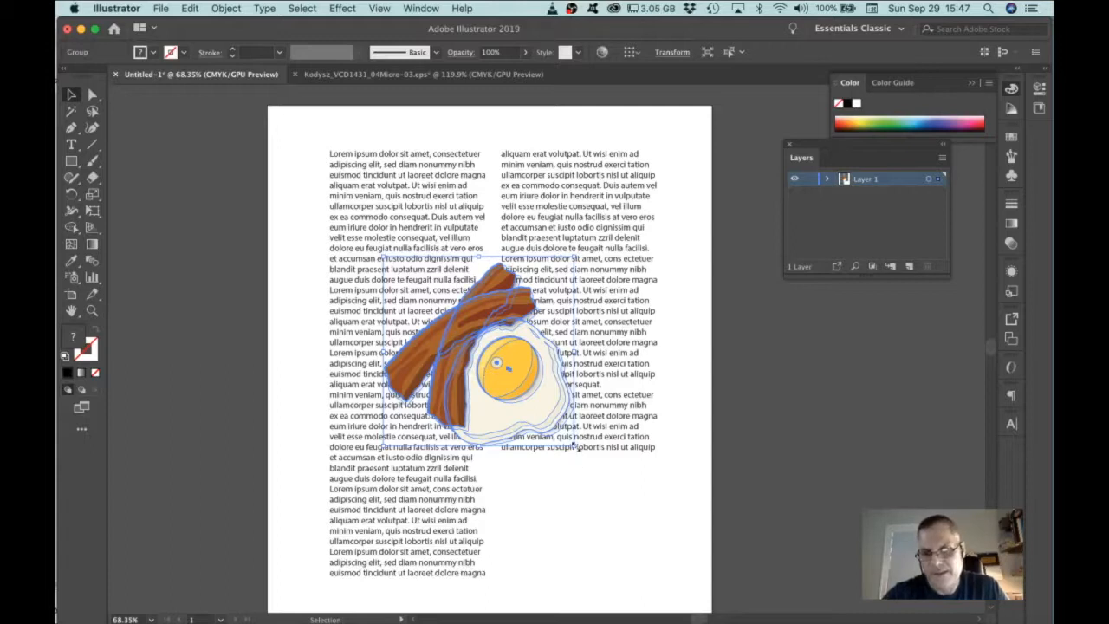
pyautogui.moveTo(574, 445)
pyautogui.mouseDown()
pyautogui.moveTo(526, 415)
pyautogui.moveTo(580, 460)
pyautogui.mouseUp()
pyautogui.press('super+space')
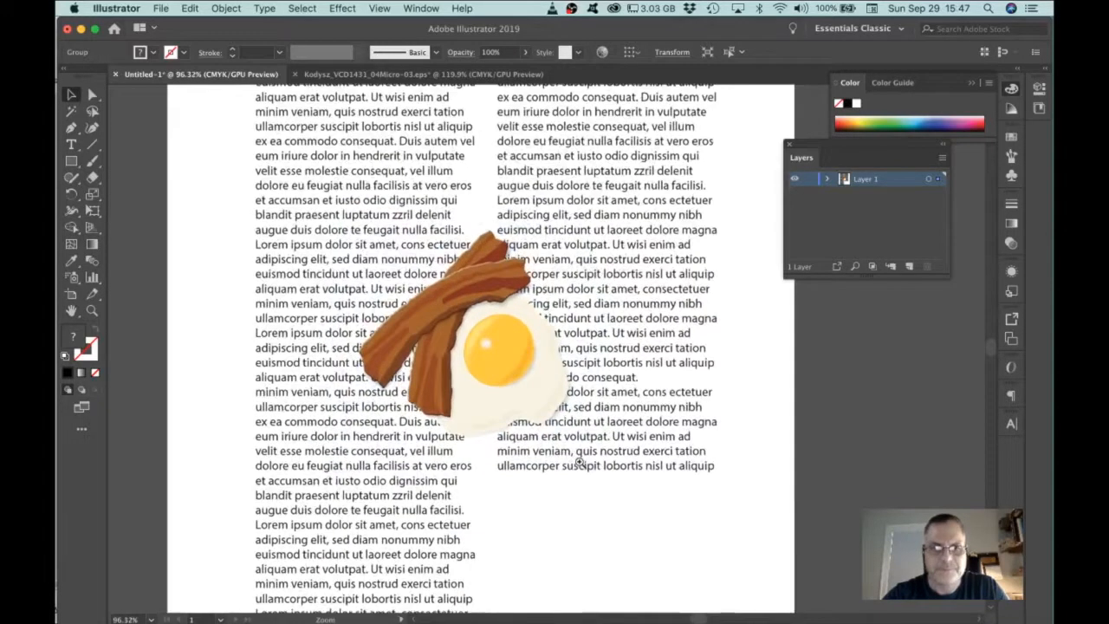
pyautogui.moveTo(498, 368); pyautogui.dragTo(505, 362)
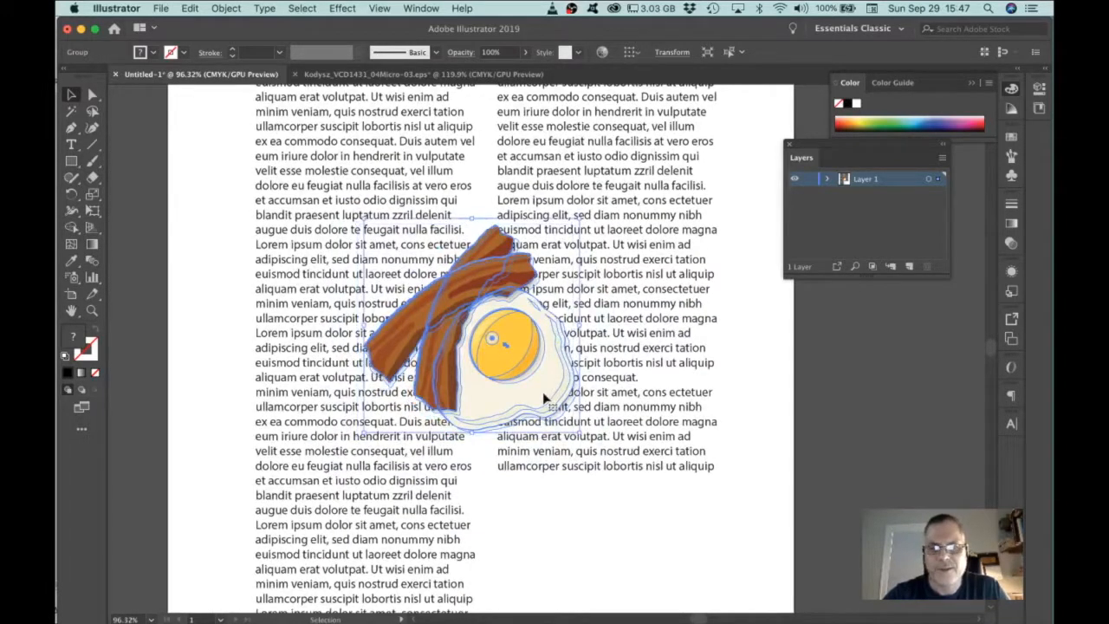
pyautogui.click(698, 429)
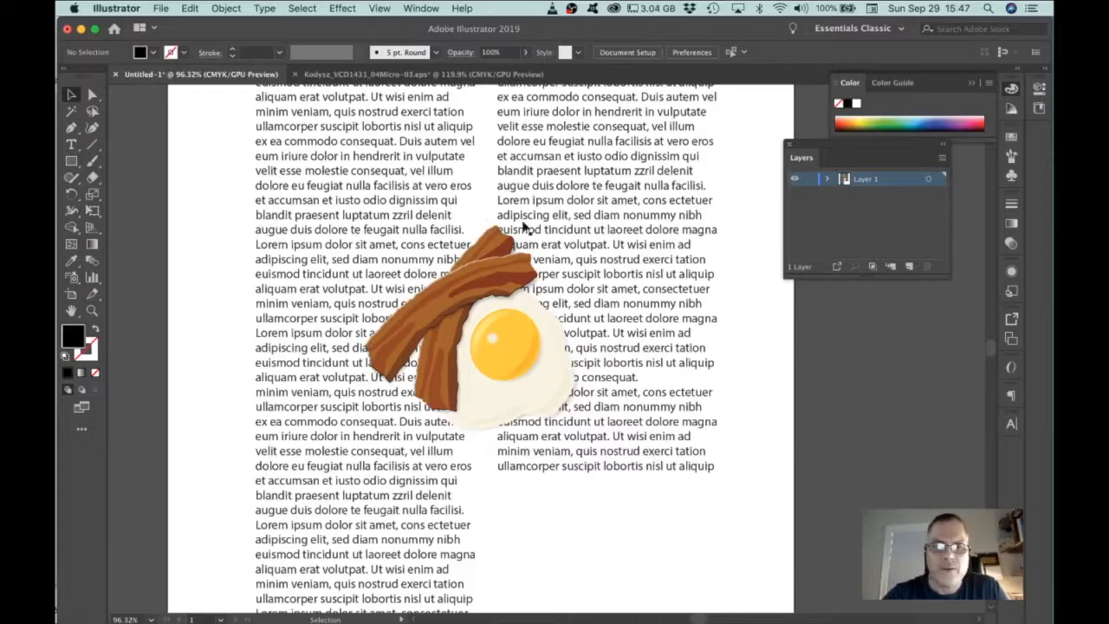
# Step: Set up the Pen tool with no fill and a black 0.5 pt stroke
pyautogui.moveTo(504, 364)
pyautogui.mouseDown()
pyautogui.moveTo(620, 438)
pyautogui.moveTo(510, 361)
pyautogui.mouseUp()
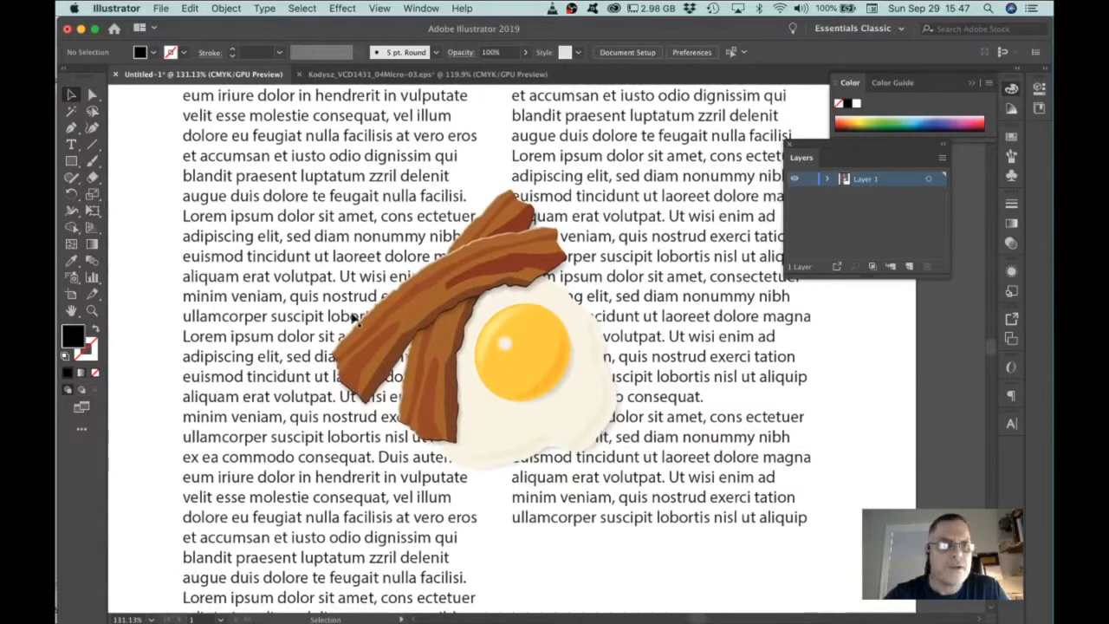
pyautogui.click(72, 127)
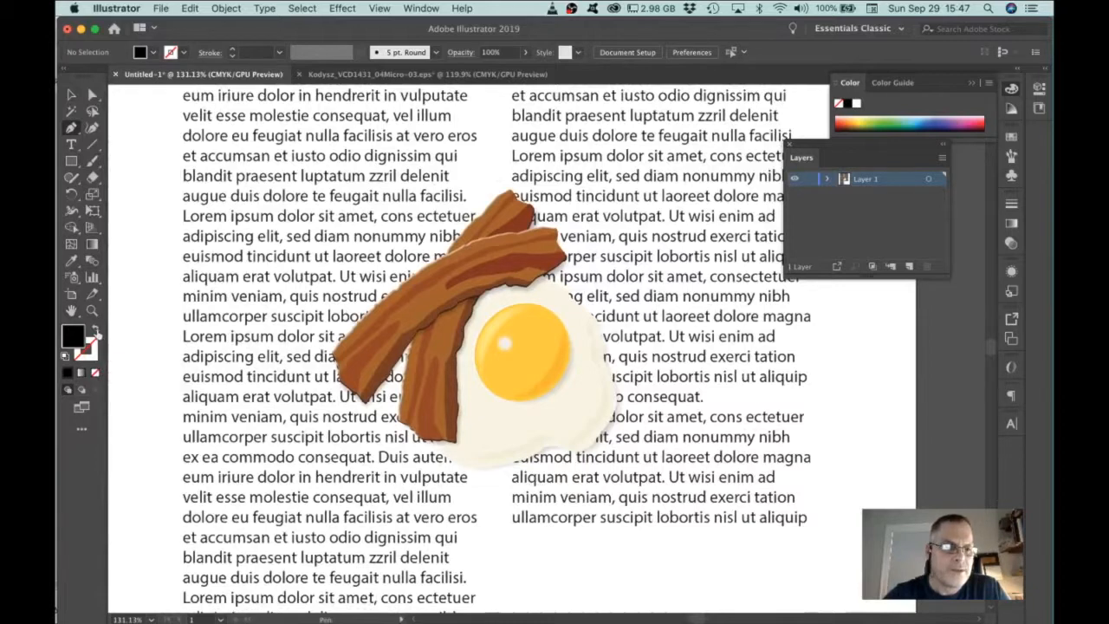
pyautogui.click(96, 330)
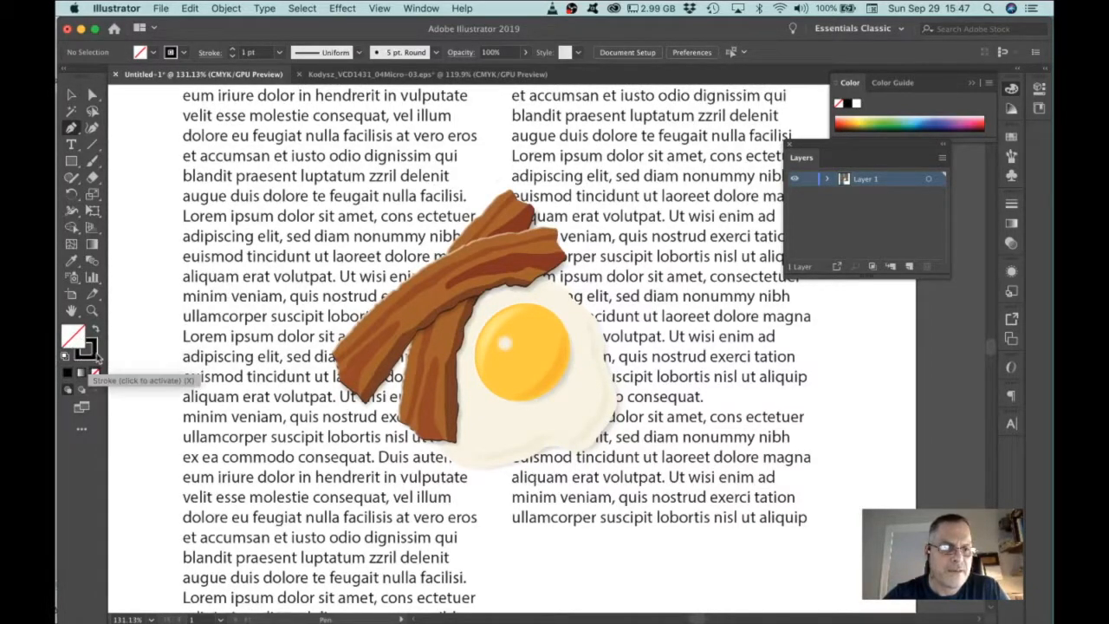
pyautogui.click(280, 53)
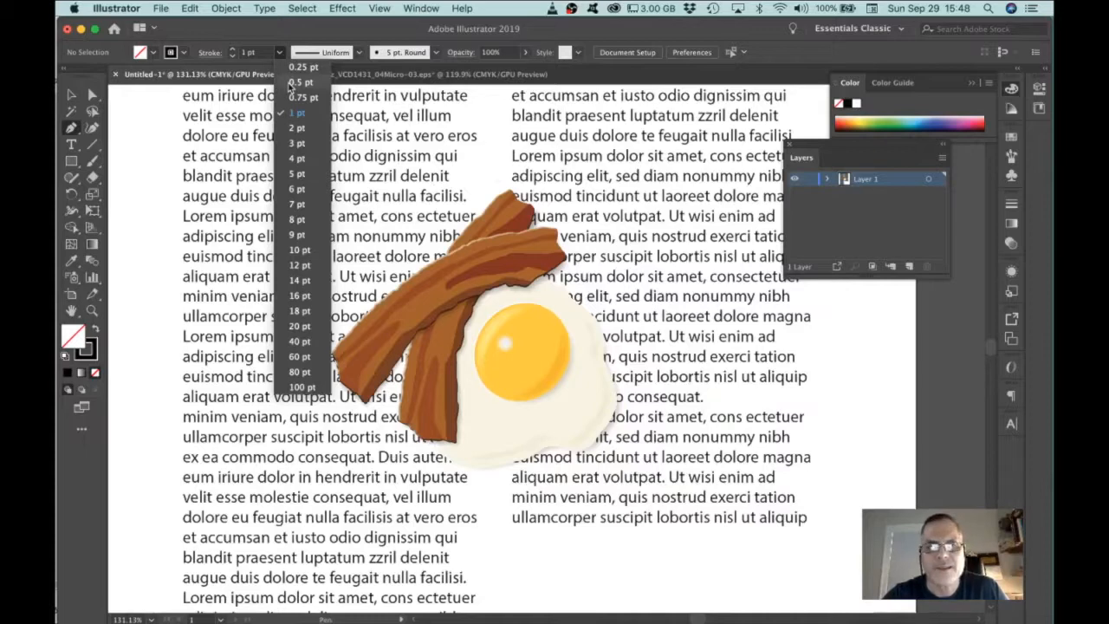
pyautogui.click(295, 82)
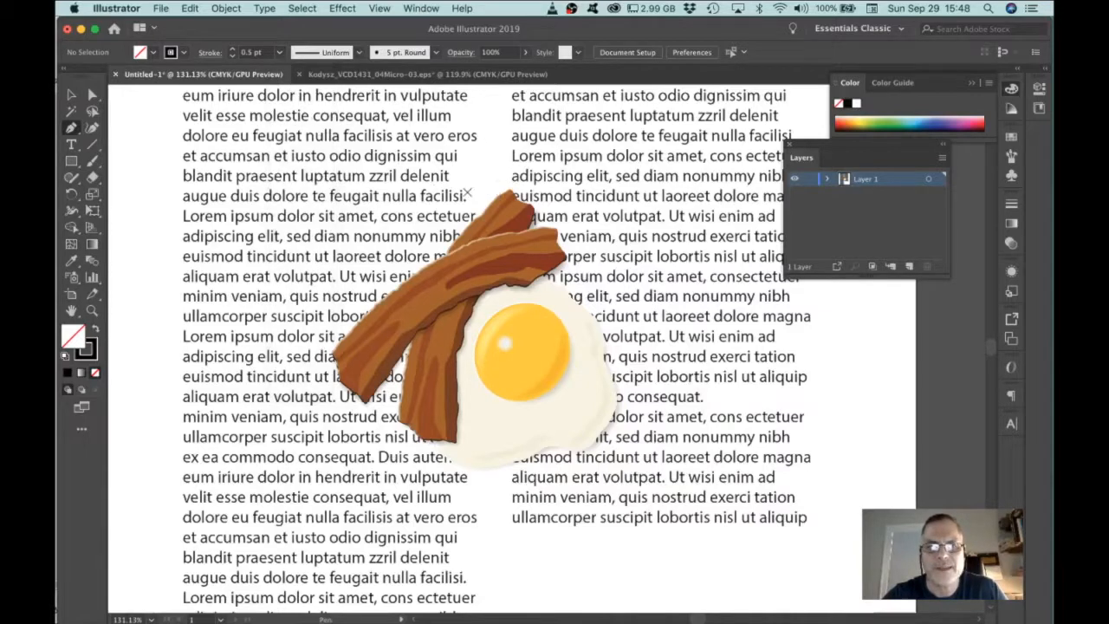
# Step: Draw a closed, smooth path loosely around the outside of the bacon and egg artwork
pyautogui.moveTo(461, 214); pyautogui.dragTo(520, 180)
pyautogui.moveTo(558, 220); pyautogui.dragTo(579, 258)
pyautogui.click(584, 258)
pyautogui.click(573, 276)
pyautogui.moveTo(611, 318); pyautogui.dragTo(621, 338)
pyautogui.moveTo(629, 390); pyautogui.dragTo(604, 451)
pyautogui.moveTo(546, 473); pyautogui.dragTo(337, 330)
pyautogui.moveTo(381, 286); pyautogui.dragTo(477, 194)
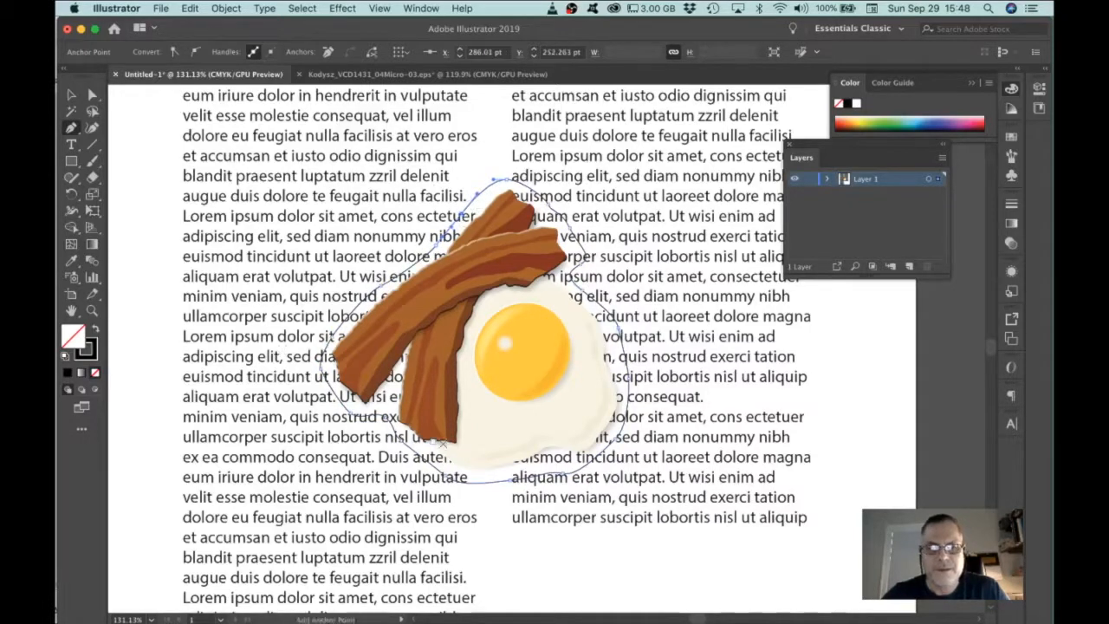
# Step: Make a text wrap from the outline path so both columns flow around the artwork
pyautogui.press('v')
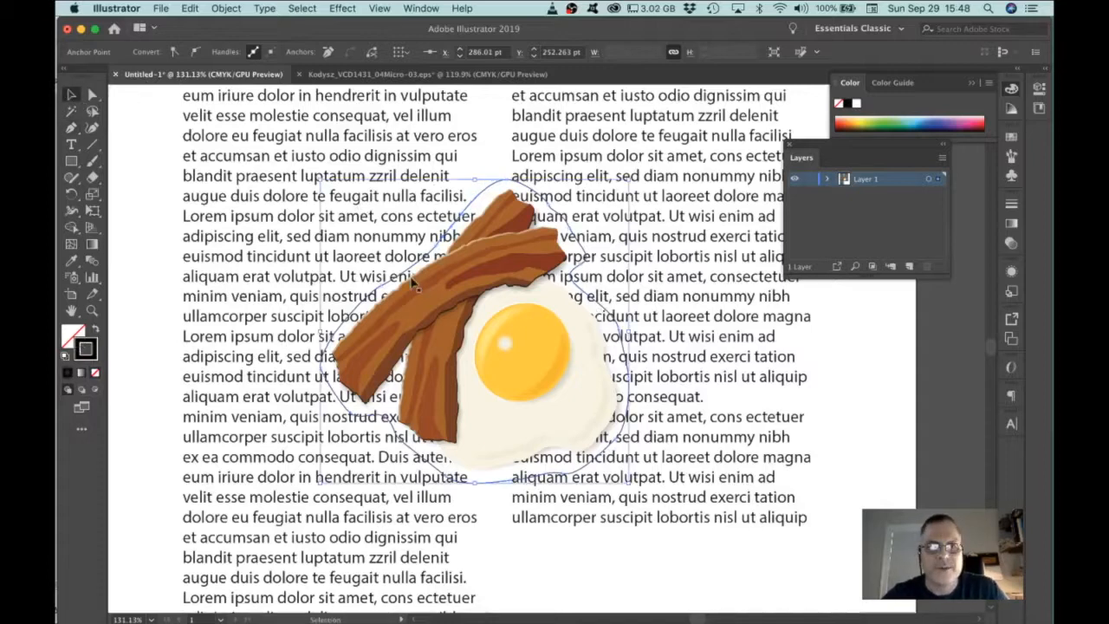
pyautogui.click(225, 8)
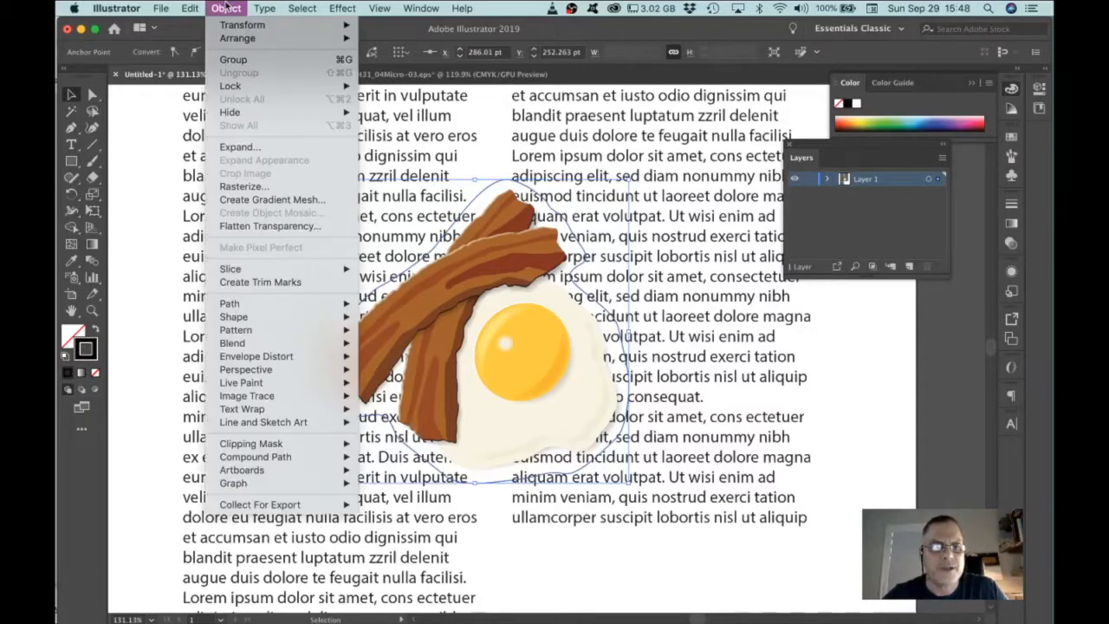
pyautogui.moveTo(258, 414)
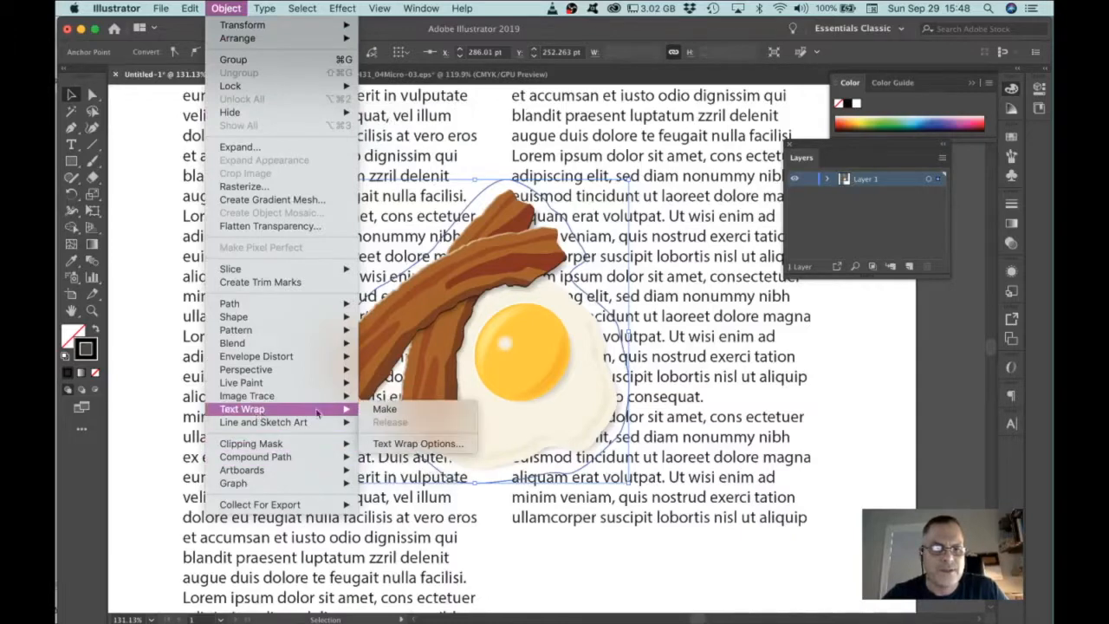
pyautogui.click(384, 409)
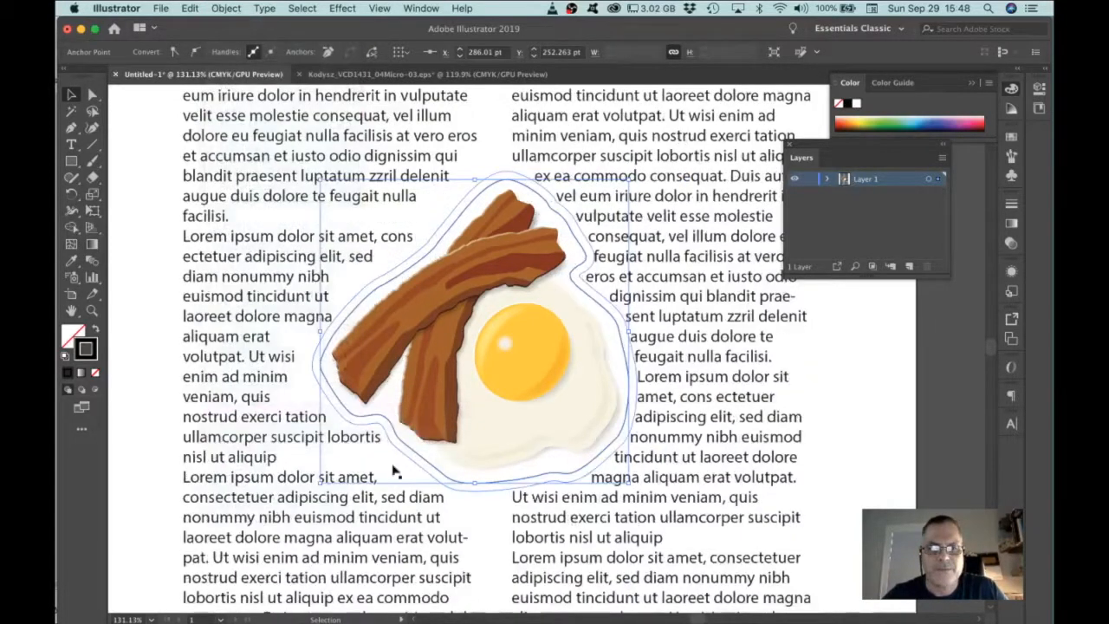
pyautogui.click(165, 303)
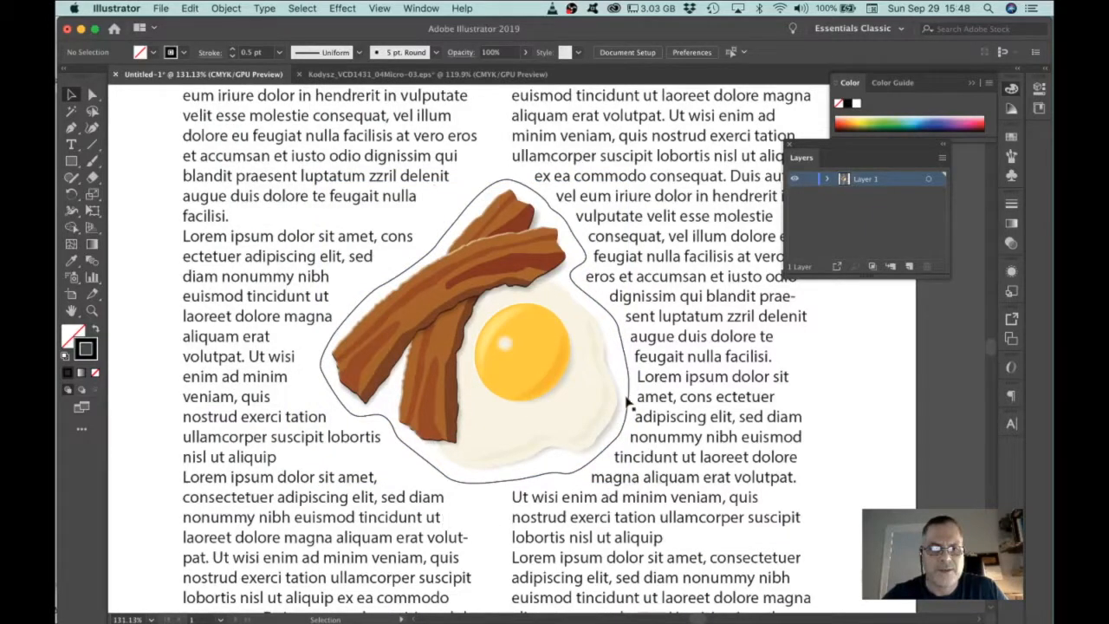
# Step: Remove the stroke from the outline path around the artwork
pyautogui.click(618, 442)
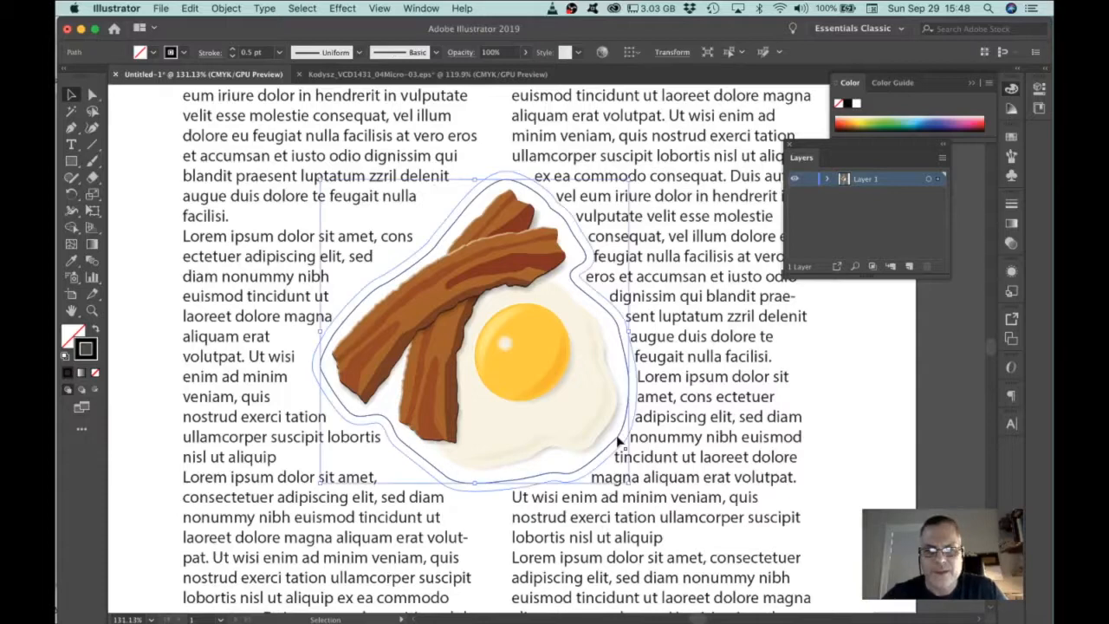
pyautogui.click(95, 372)
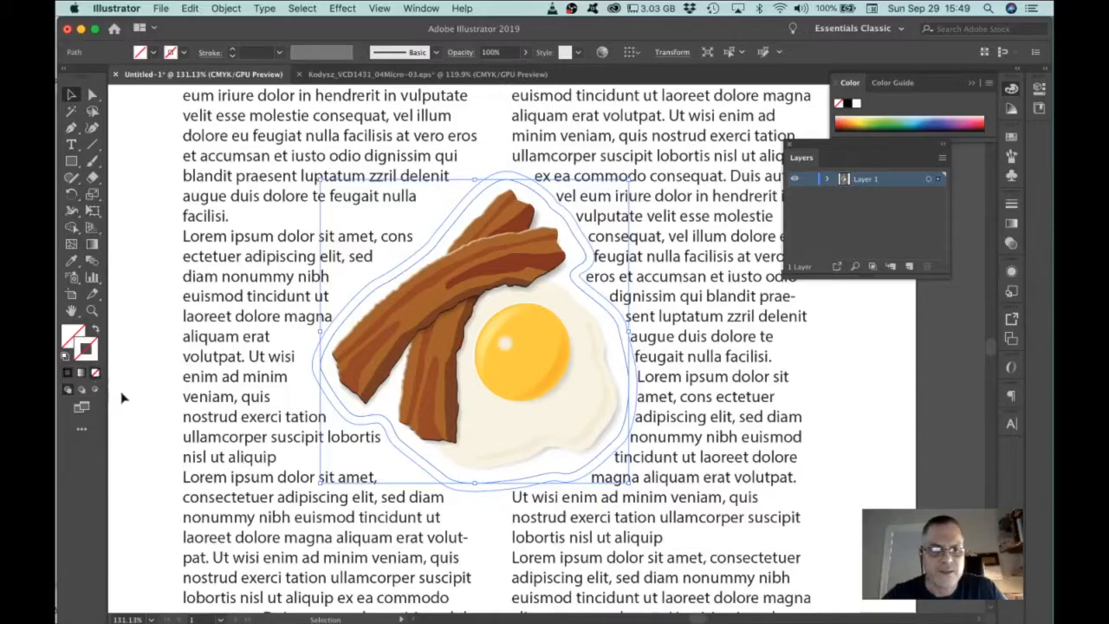
pyautogui.click(124, 398)
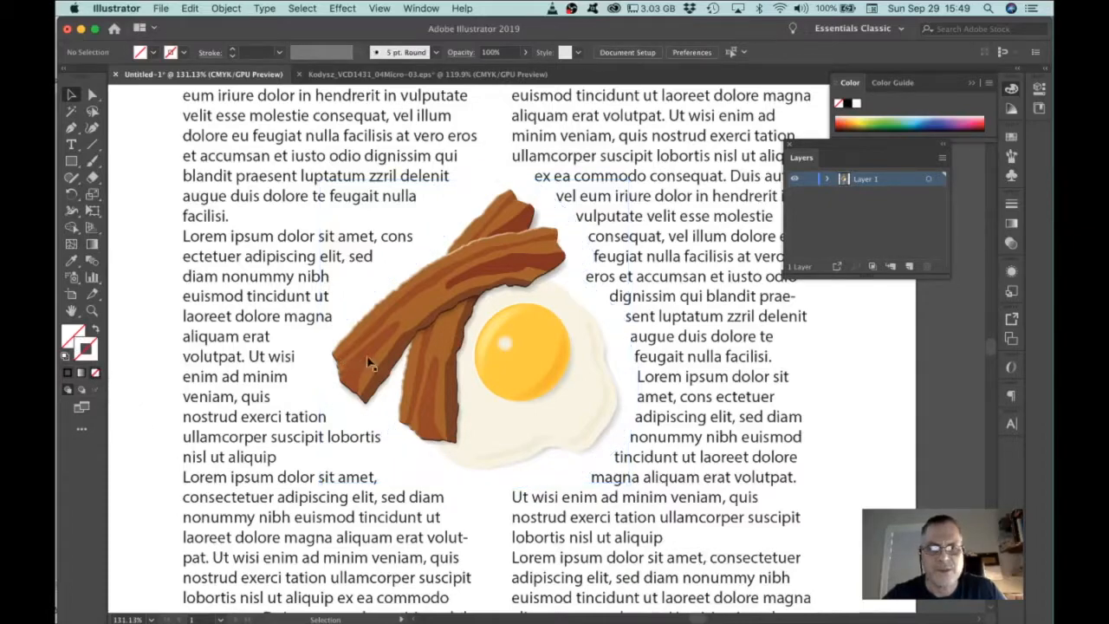
# Step: Open the text wrap options of the invisible outline path around the artwork and turn on the preview
pyautogui.moveTo(565, 451)
pyautogui.mouseDown()
pyautogui.moveTo(543, 428)
pyautogui.moveTo(559, 450)
pyautogui.mouseUp()
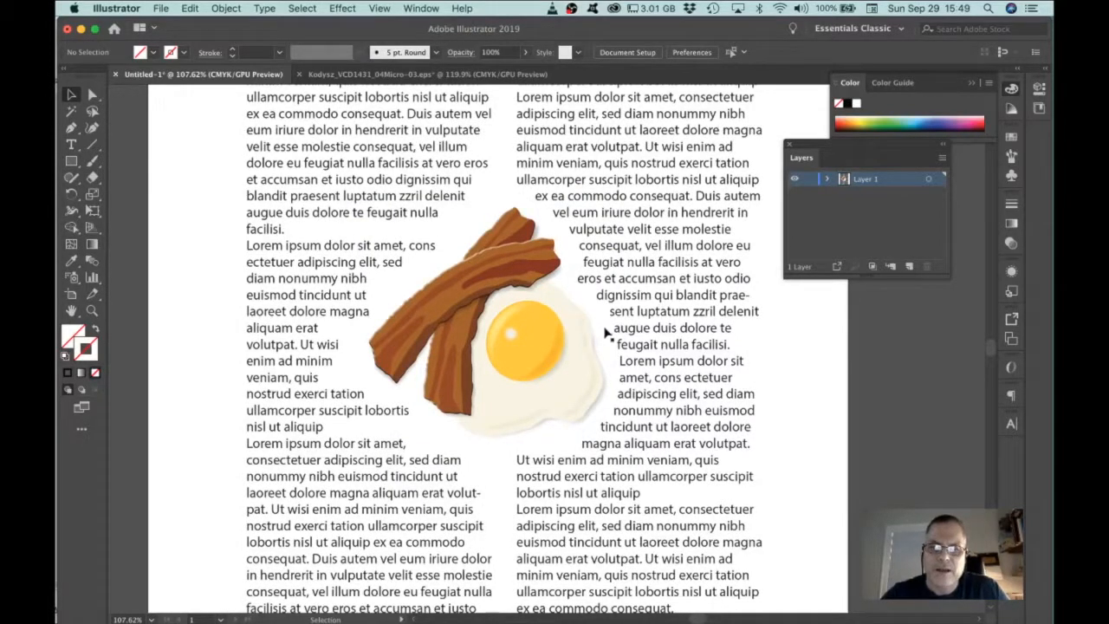
pyautogui.click(612, 400)
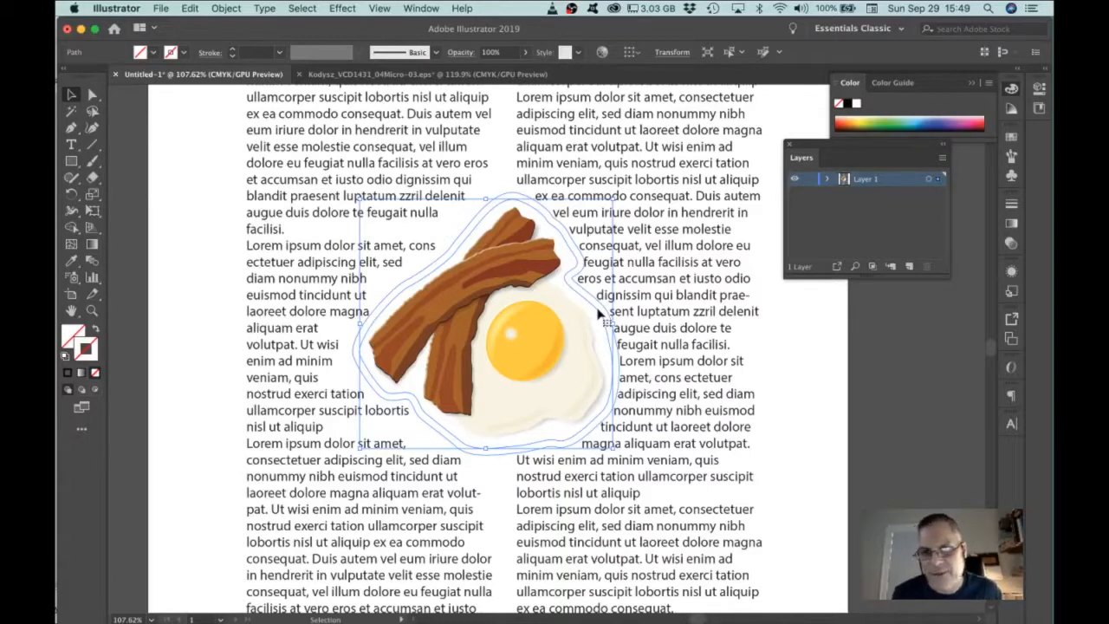
pyautogui.click(226, 7)
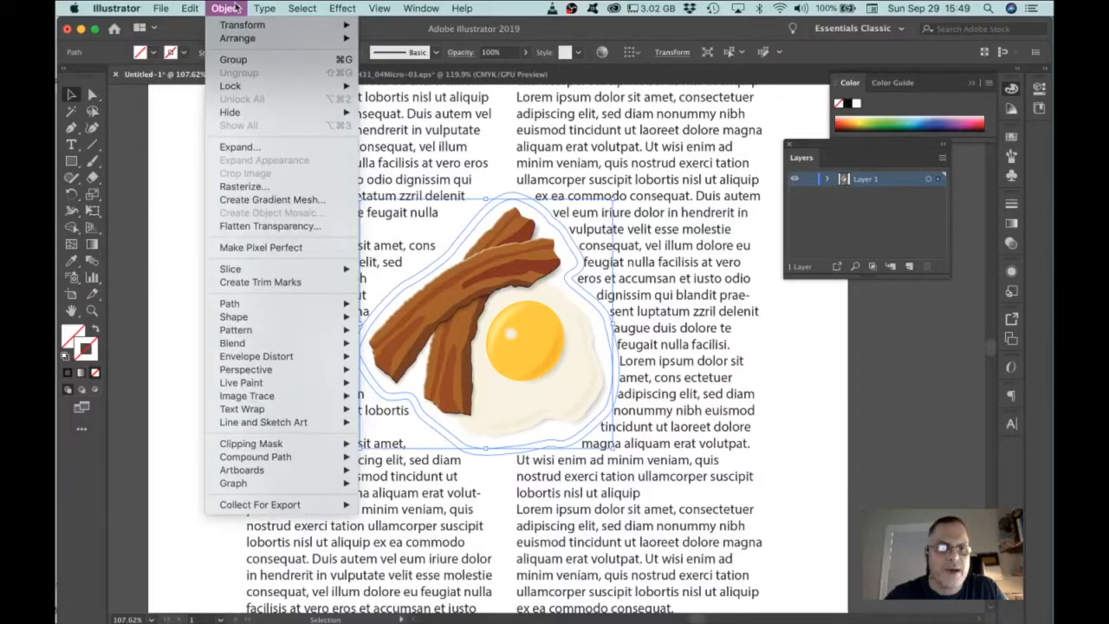
pyautogui.moveTo(245, 269)
pyautogui.moveTo(242, 409)
pyautogui.click(387, 443)
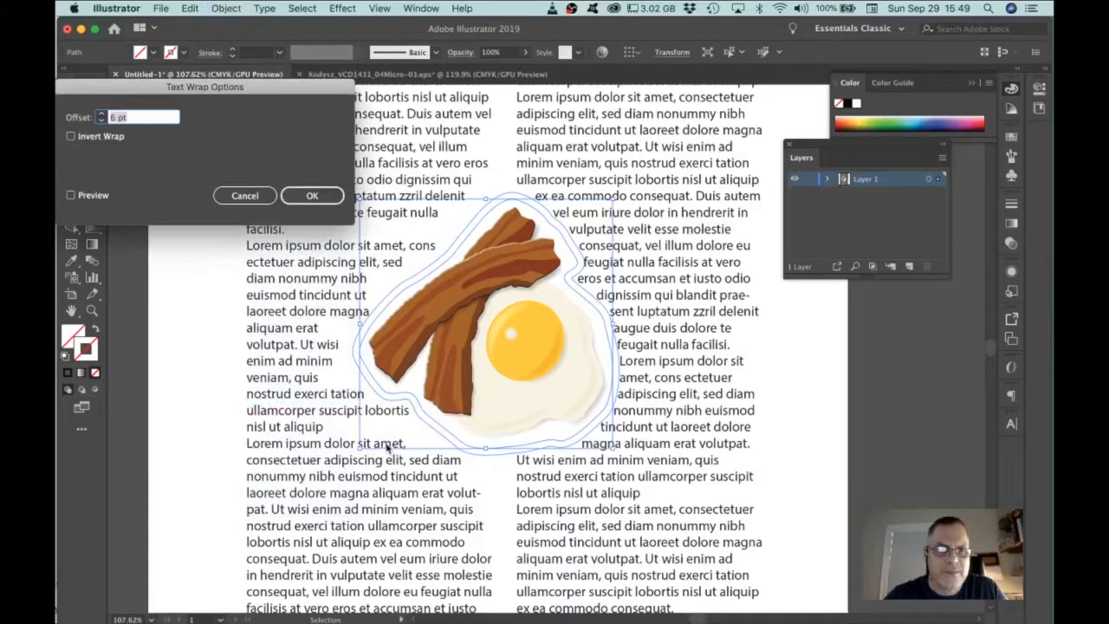
pyautogui.moveTo(140, 87); pyautogui.dragTo(194, 71)
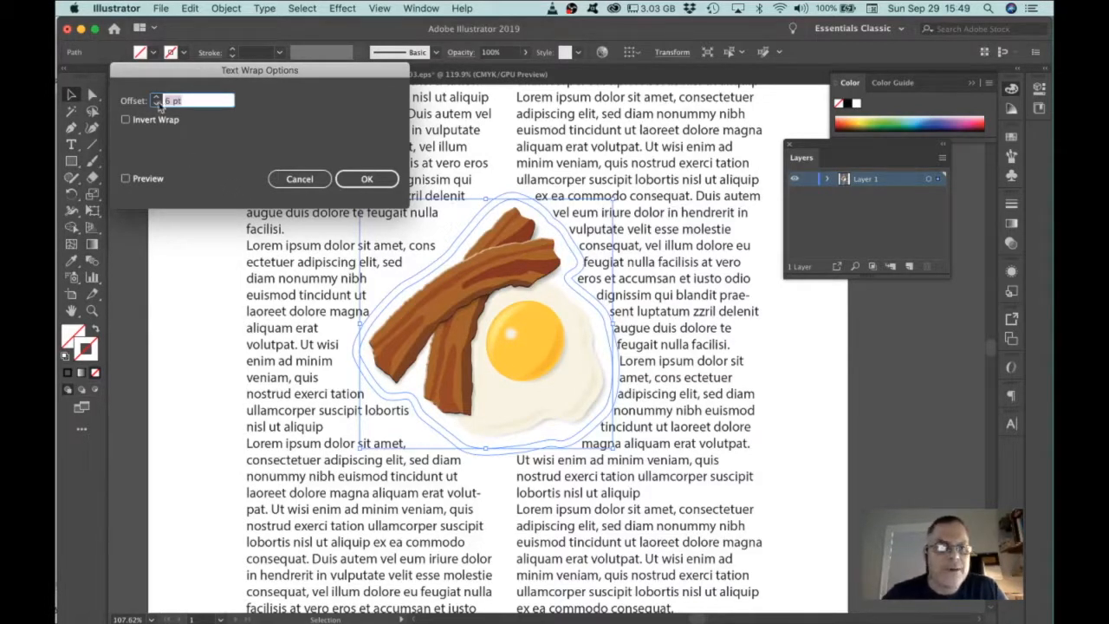
pyautogui.click(125, 178)
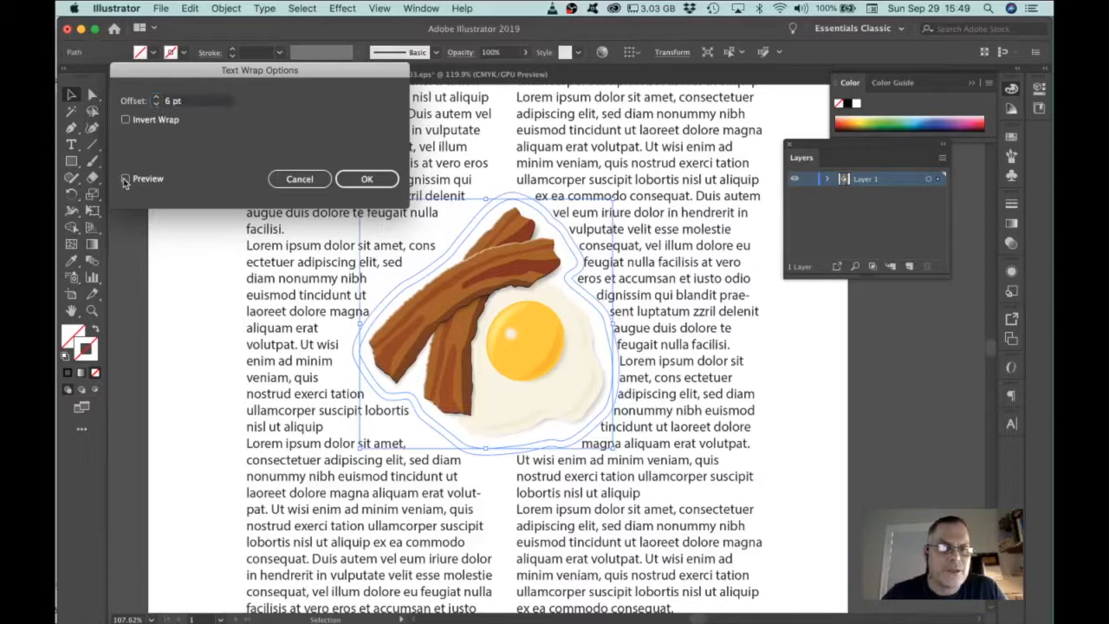
# Step: Try a wider text wrap offset of 12 pt around the outline path
pyautogui.click(155, 98)
pyautogui.click(156, 99)
pyautogui.click(156, 99)
pyautogui.click(156, 99)
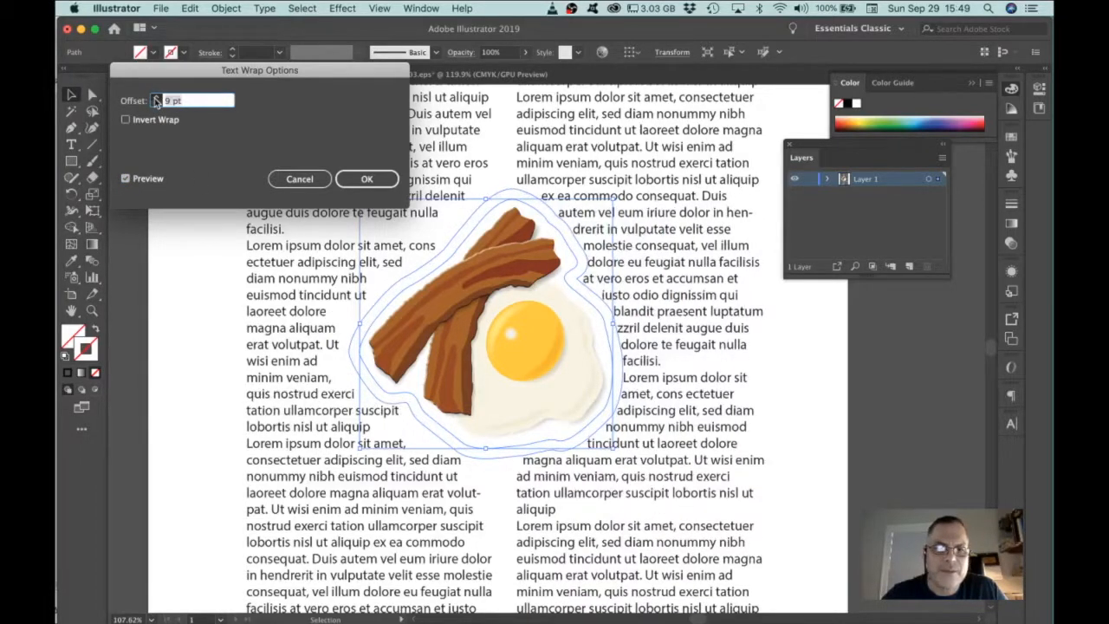
pyautogui.click(155, 99)
pyautogui.click(156, 99)
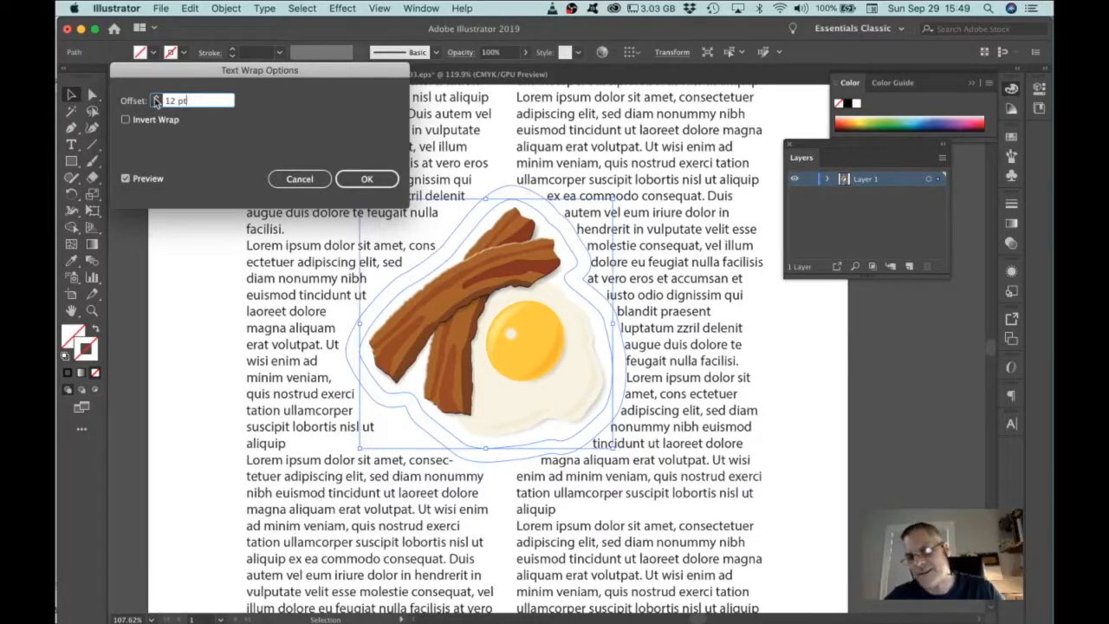
# Step: Set the text wrap offset of the outline path to 0 pt and apply it
pyautogui.click(156, 104)
pyautogui.click(156, 104)
pyautogui.click(156, 104)
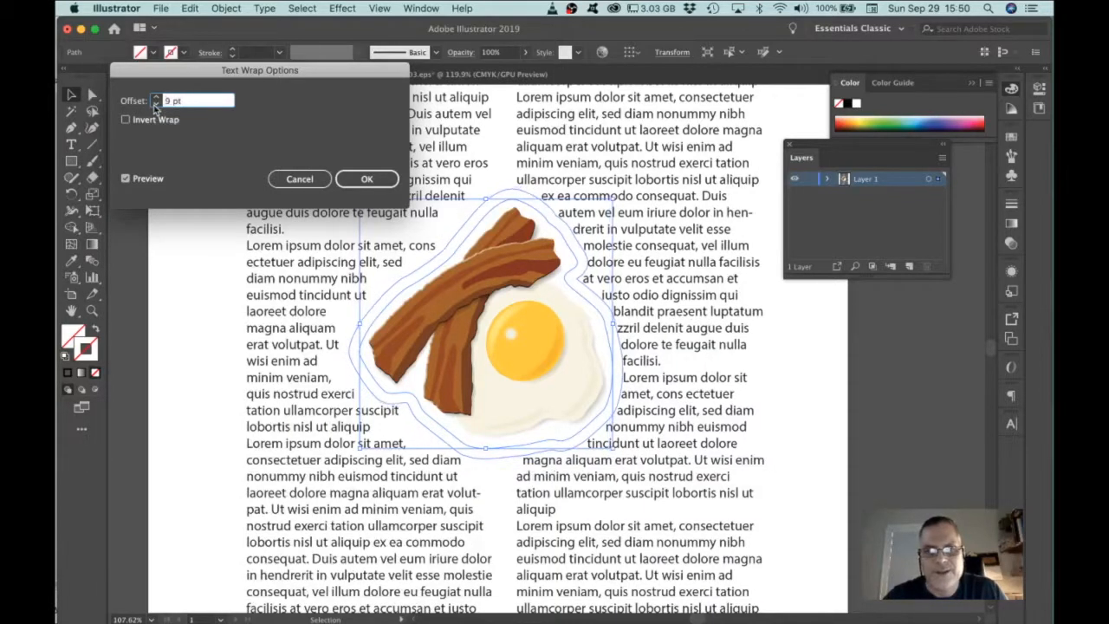
pyautogui.click(156, 104)
pyautogui.click(156, 104)
pyautogui.click(156, 104)
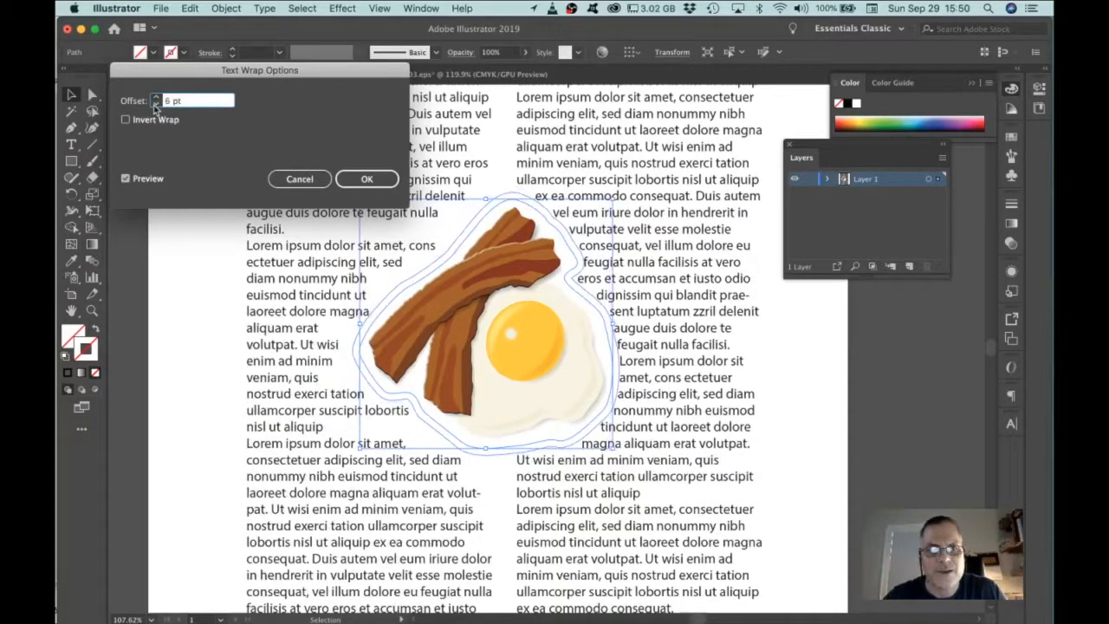
pyautogui.click(156, 104)
pyautogui.click(156, 104)
pyautogui.click(156, 104)
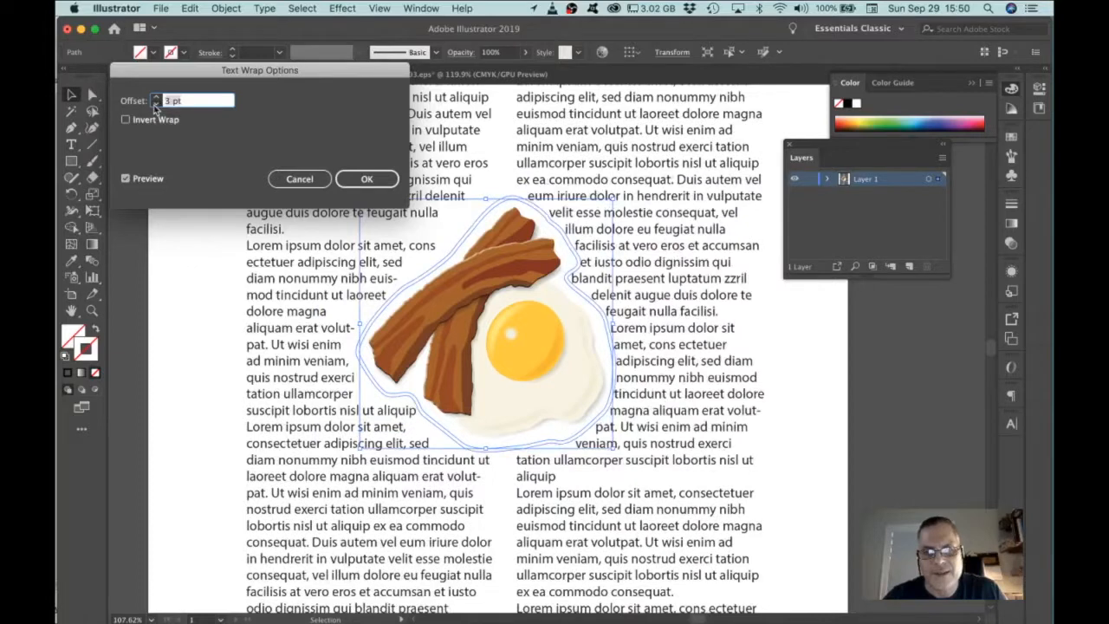
pyautogui.click(156, 104)
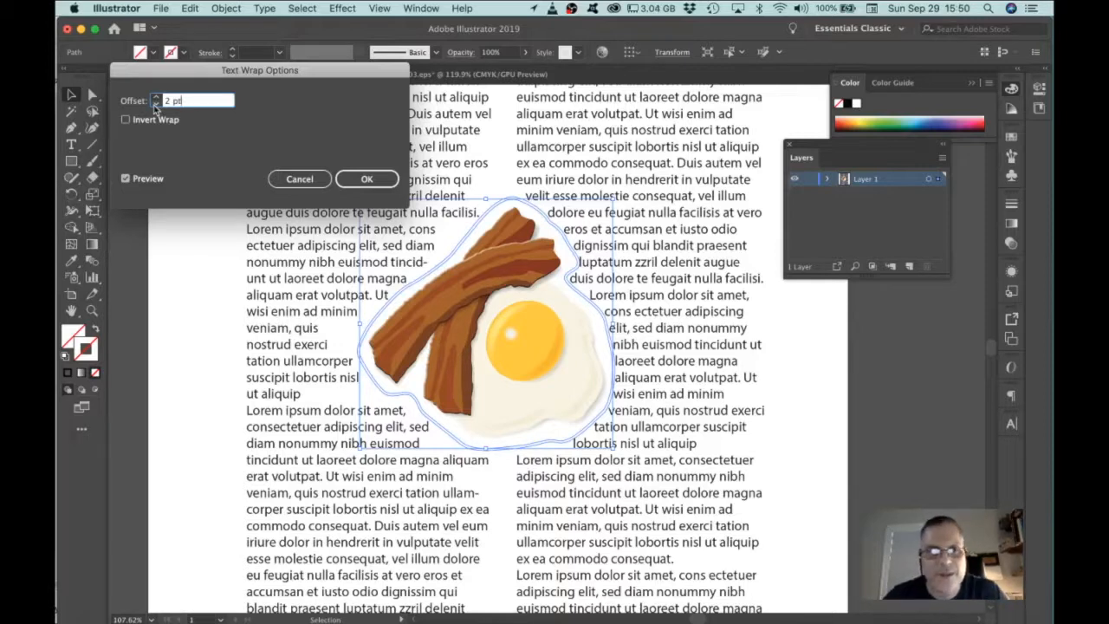
pyautogui.click(155, 103)
pyautogui.click(155, 103)
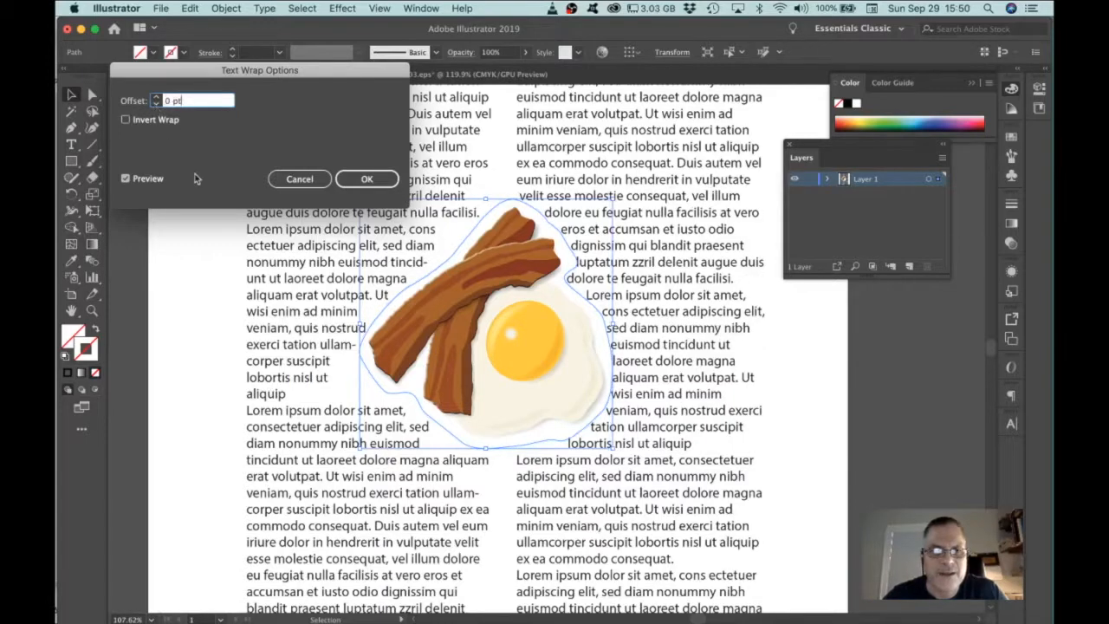
pyautogui.click(367, 179)
pyautogui.click(206, 282)
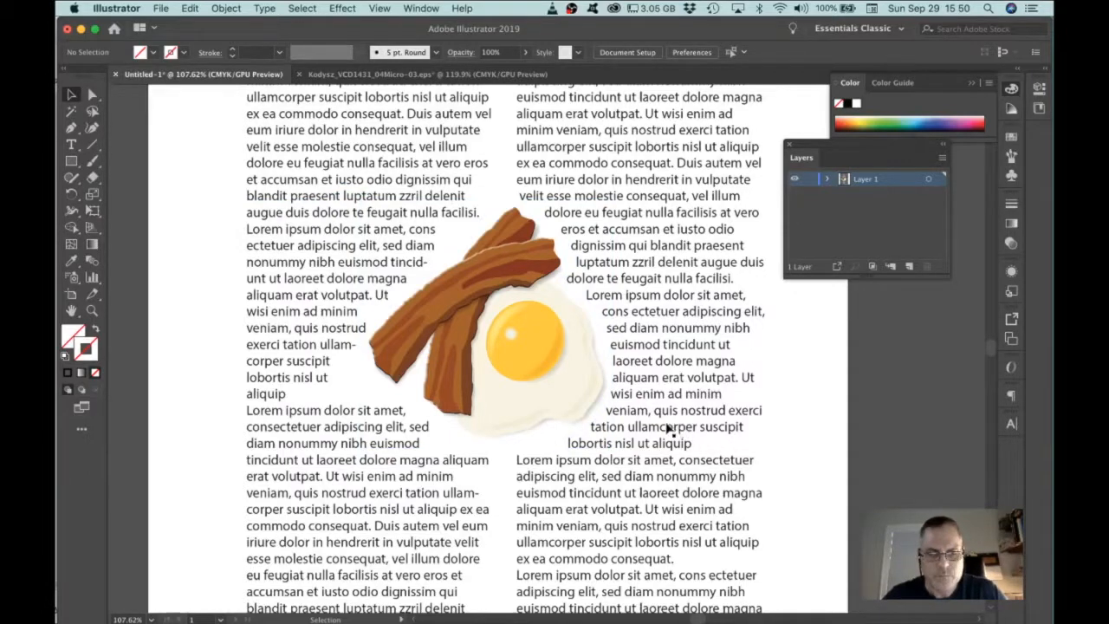
# Step: Try moving only the bacon and egg artwork up the page without its outline path, and undo the move
pyautogui.click(511, 355)
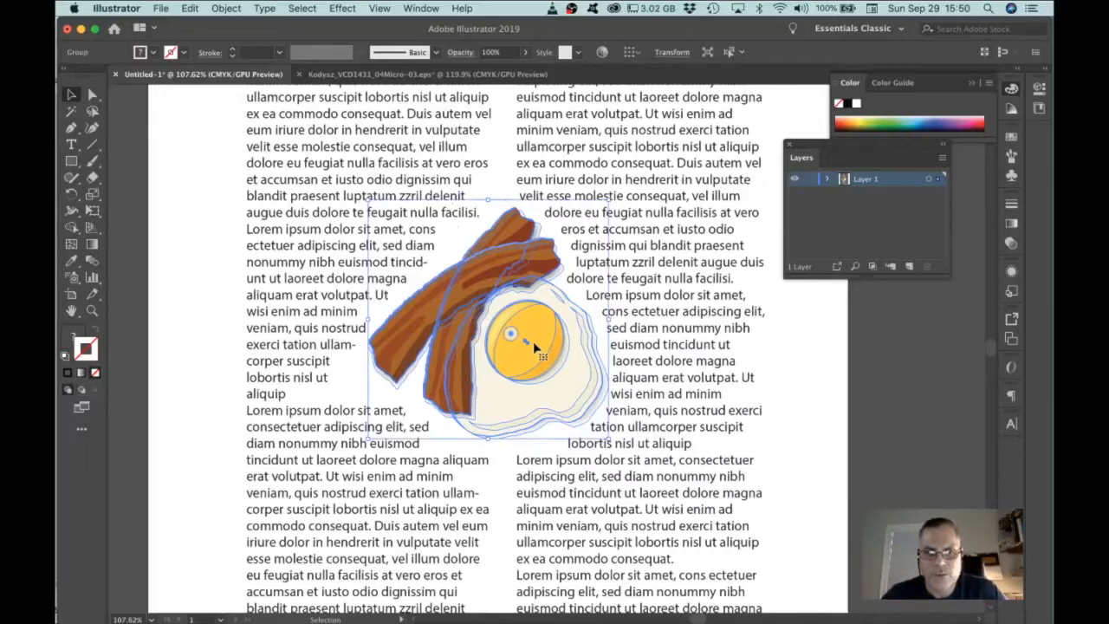
pyautogui.moveTo(529, 343); pyautogui.dragTo(536, 241)
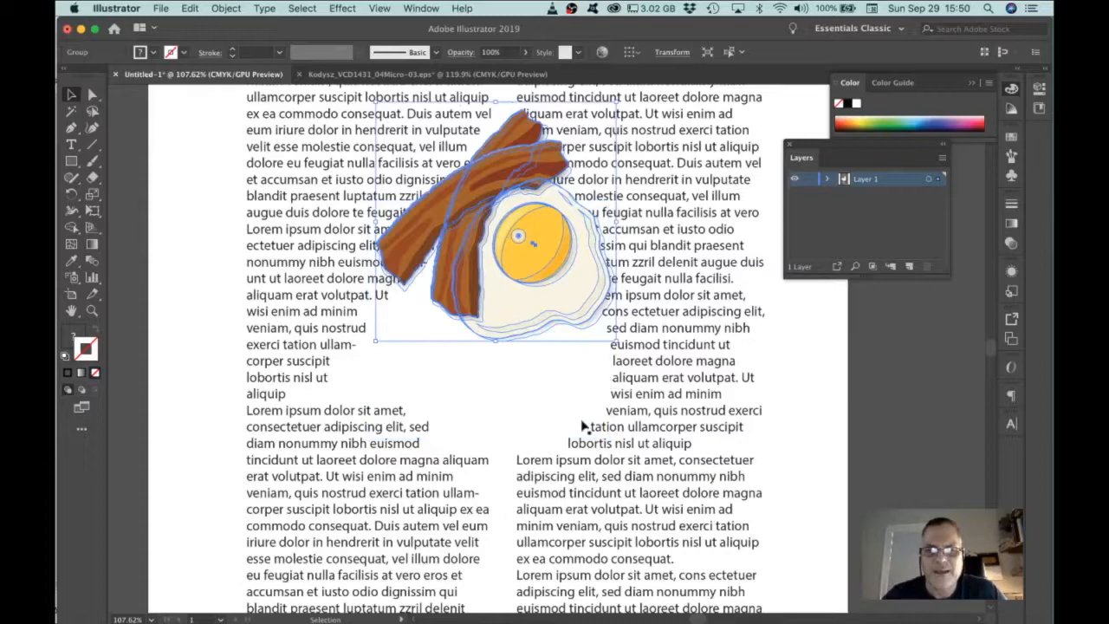
pyautogui.press('a')
pyautogui.press('super+z')
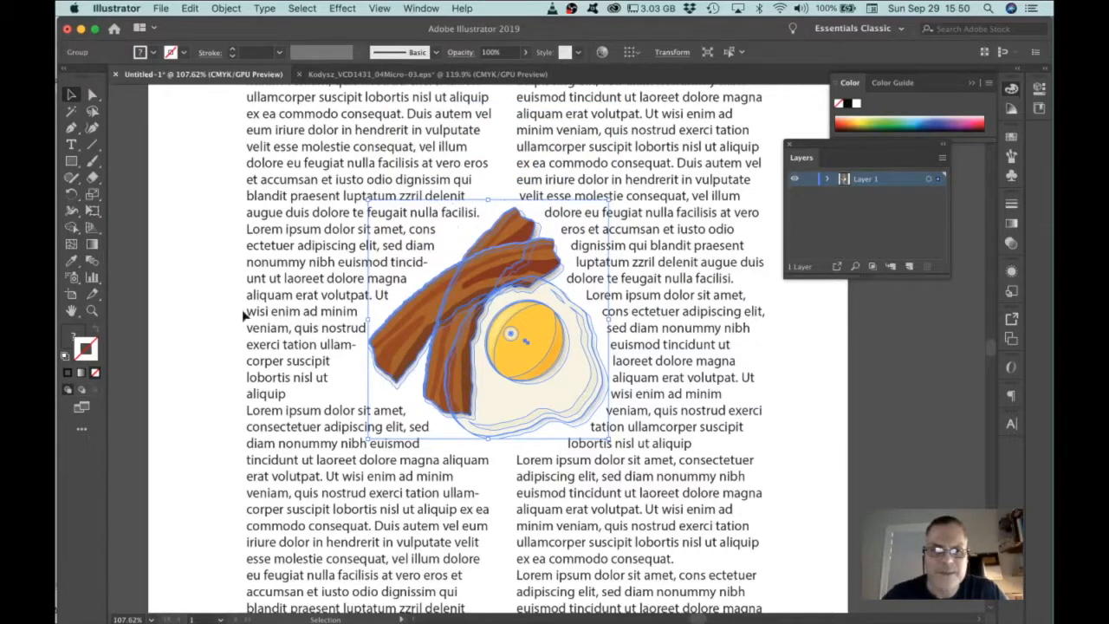
# Step: Select the artwork together with its outline path, leaving out both text columns, and move them slightly down the page
pyautogui.click(209, 314)
pyautogui.moveTo(168, 303); pyautogui.dragTo(281, 328)
pyautogui.moveTo(417, 327); pyautogui.dragTo(577, 350)
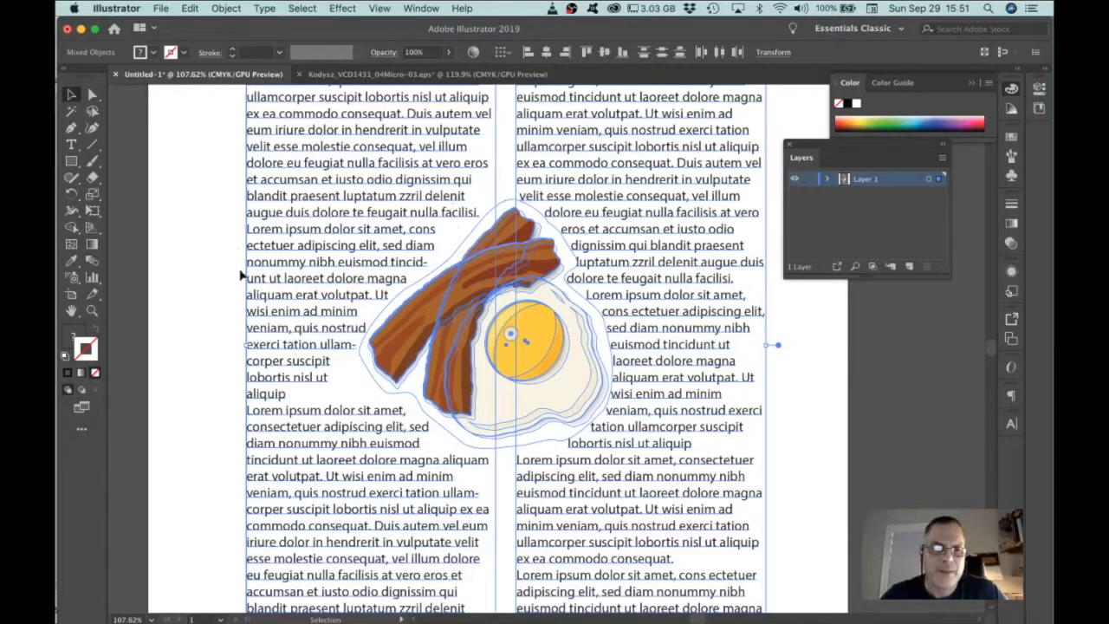
pyautogui.keyDown('shift'); pyautogui.click(301, 251); pyautogui.keyUp('shift')
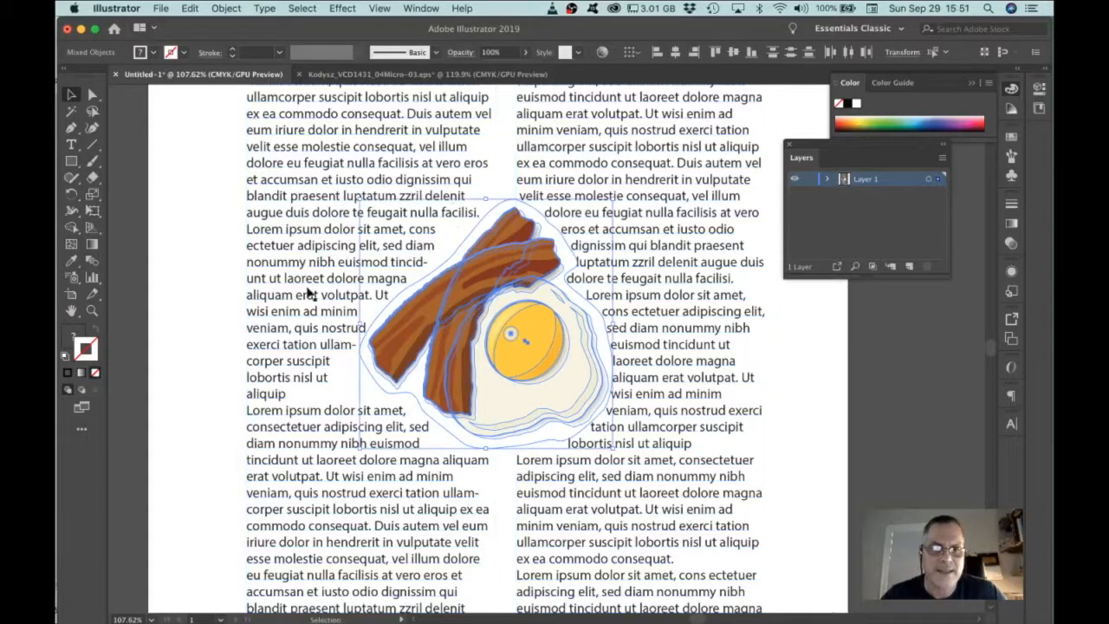
pyautogui.moveTo(539, 373)
pyautogui.mouseDown()
pyautogui.moveTo(557, 469)
pyautogui.moveTo(546, 433)
pyautogui.moveTo(551, 382)
pyautogui.mouseUp()
pyautogui.press('super+space')
pyautogui.moveTo(558, 425); pyautogui.dragTo(498, 378)
pyautogui.moveTo(577, 503); pyautogui.dragTo(559, 417)
pyautogui.moveTo(518, 347); pyautogui.dragTo(515, 399)
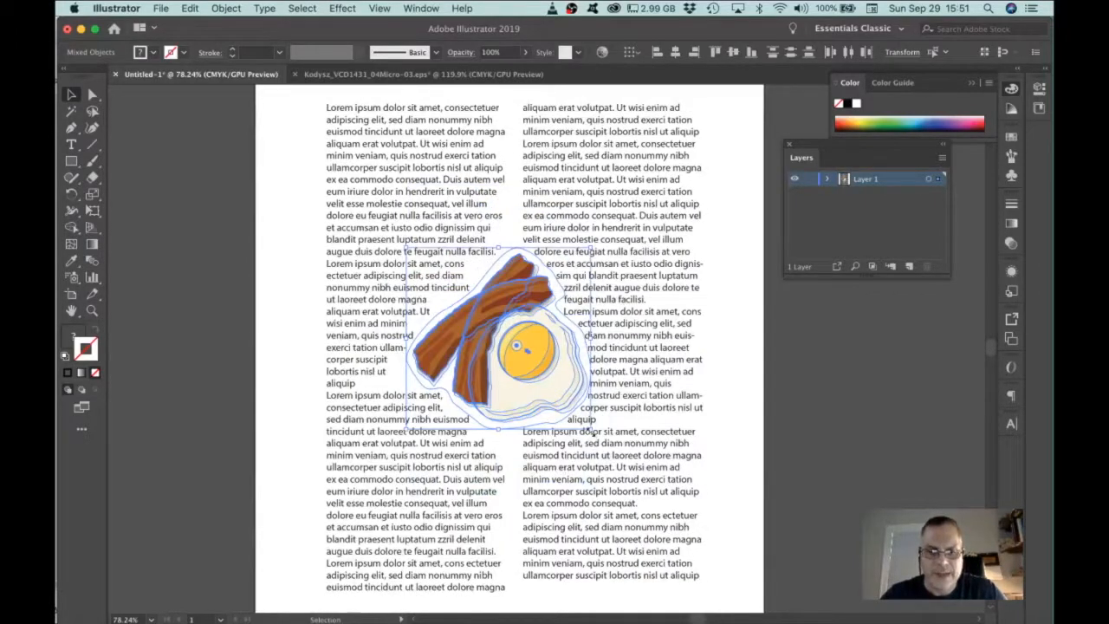
# Step: Scale the artwork and its outline path down proportionally together and reposition them higher up between the two columns
pyautogui.moveTo(588, 428); pyautogui.dragTo(569, 404)
pyautogui.moveTo(523, 375); pyautogui.dragTo(537, 362)
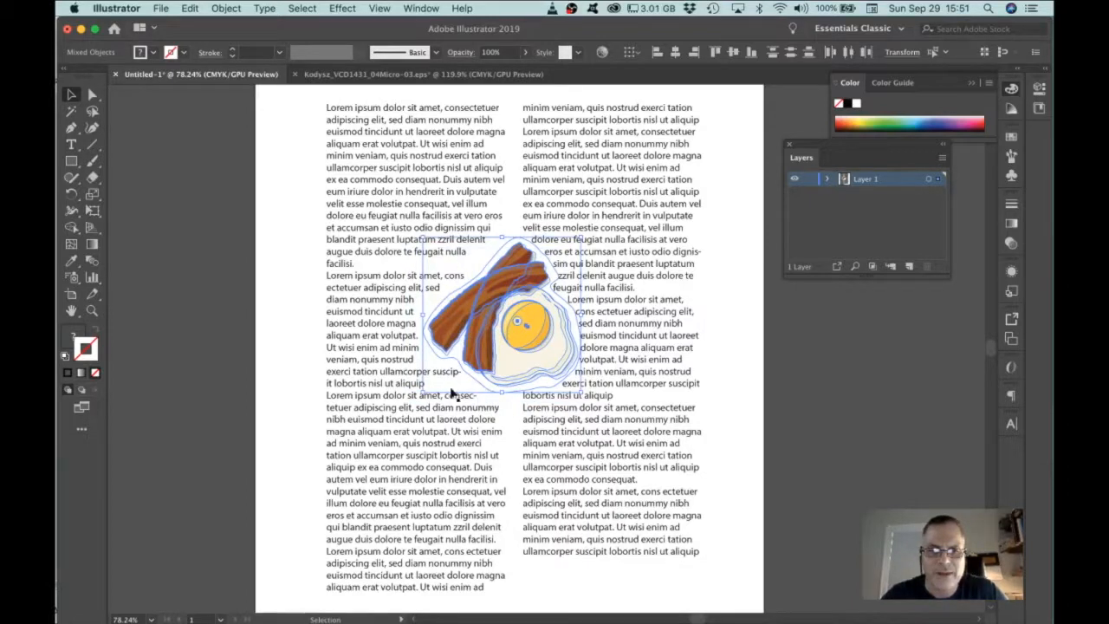
pyautogui.moveTo(516, 325); pyautogui.dragTo(518, 348)
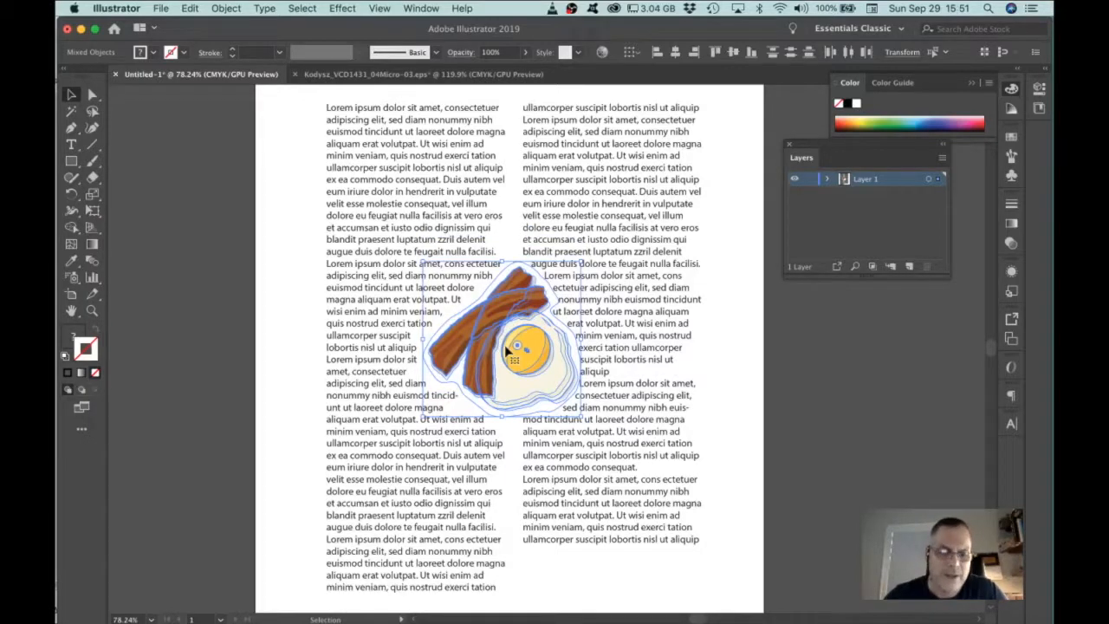
pyautogui.moveTo(504, 345); pyautogui.dragTo(517, 303)
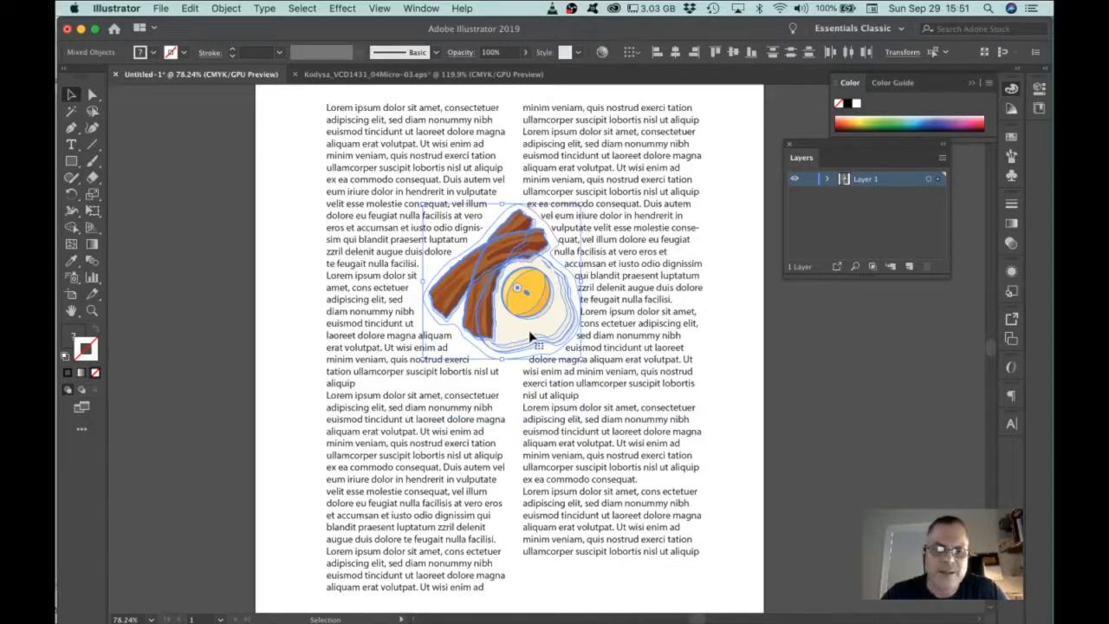
pyautogui.click(231, 310)
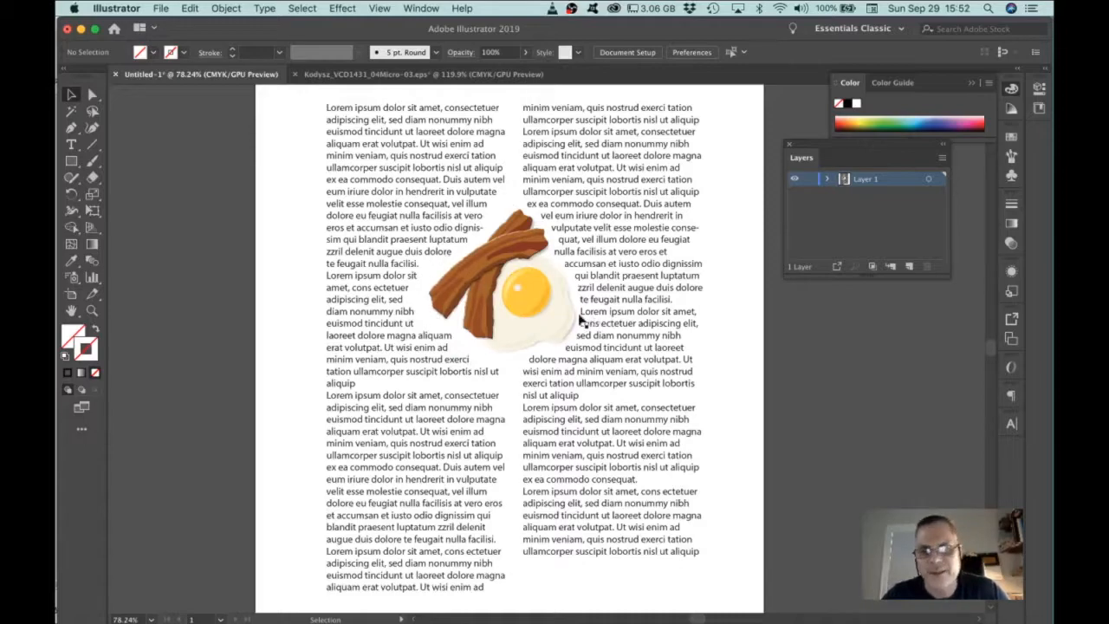
# Step: Try shifting the artwork slightly without its outline path, and undo the shift
pyautogui.moveTo(512, 301); pyautogui.dragTo(555, 347)
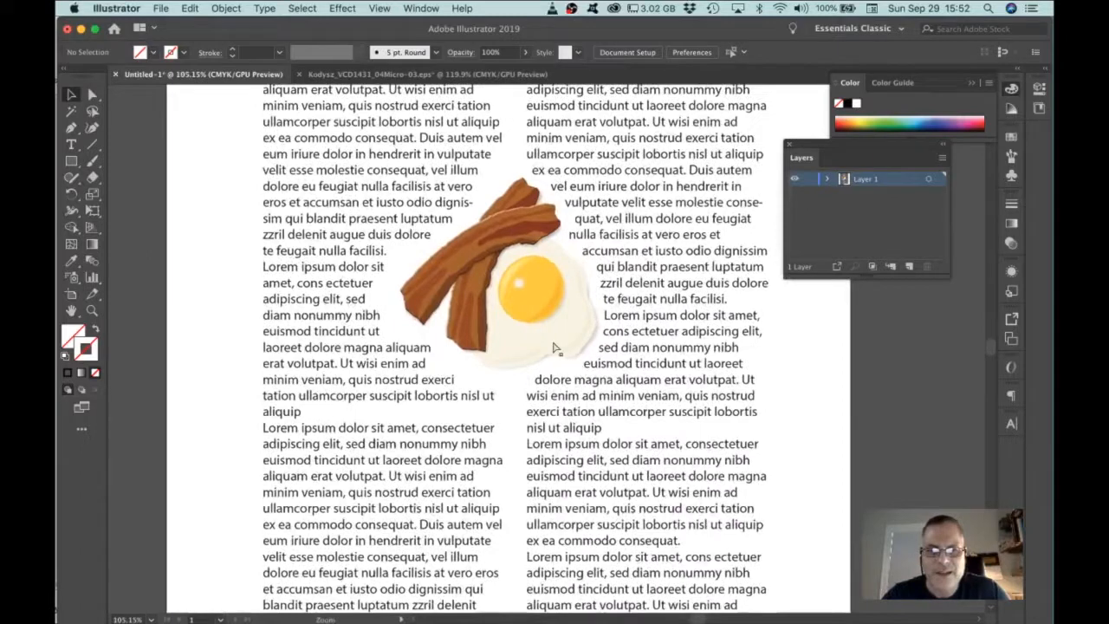
pyautogui.click(531, 320)
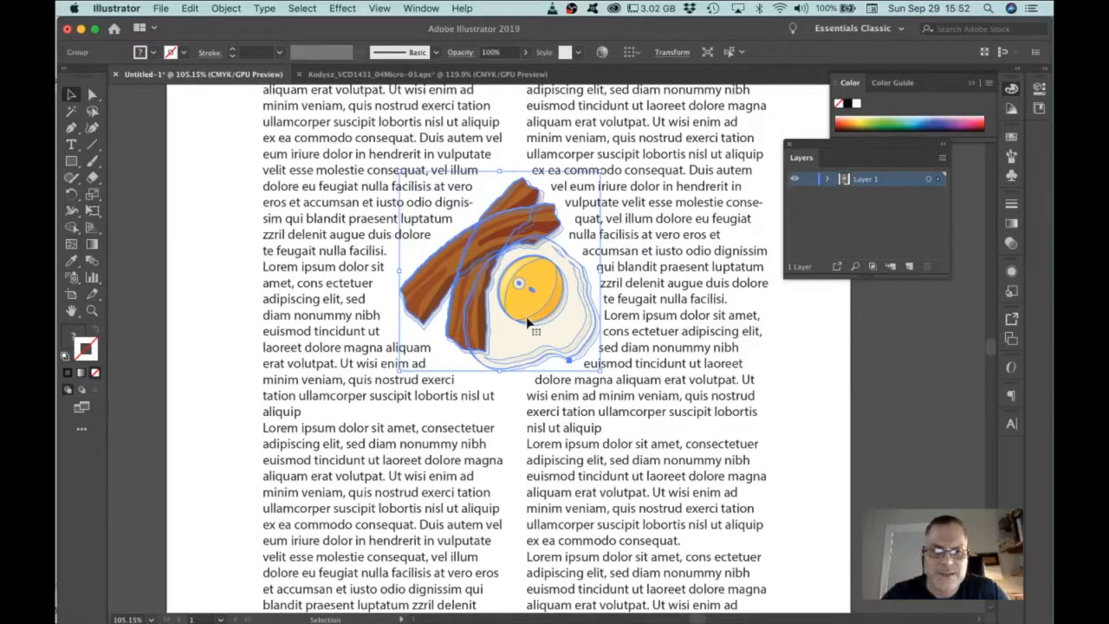
pyautogui.moveTo(528, 318); pyautogui.dragTo(538, 322)
pyautogui.press('super+z')
# Step: Select the artwork and its outline path together and nudge both slightly to the right between the columns
pyautogui.click(207, 281)
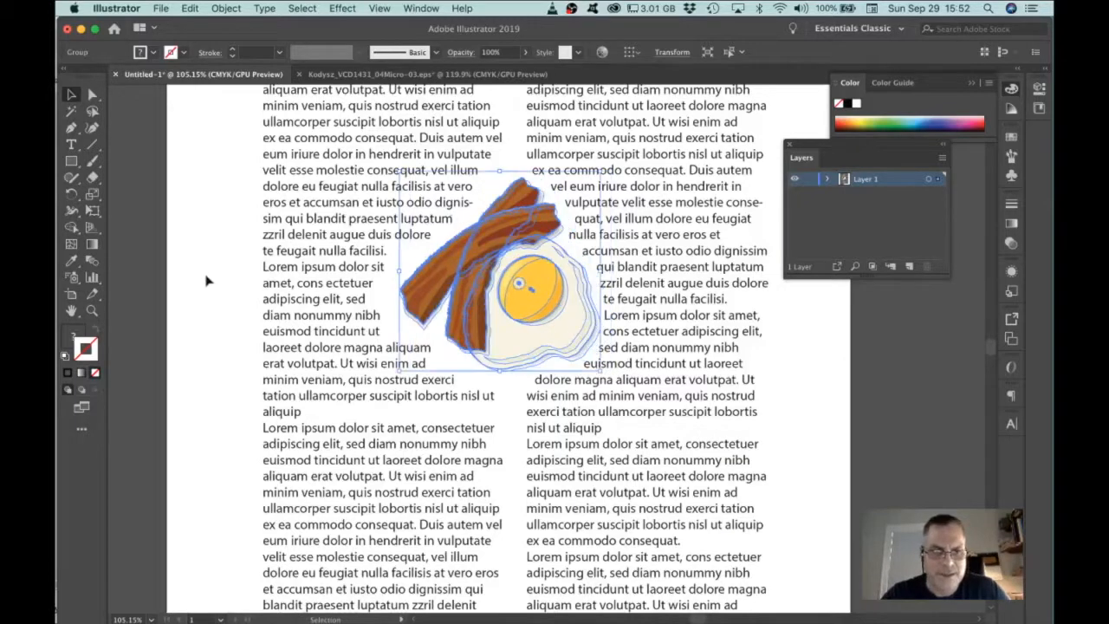
pyautogui.press('super+a')
pyautogui.click(446, 295)
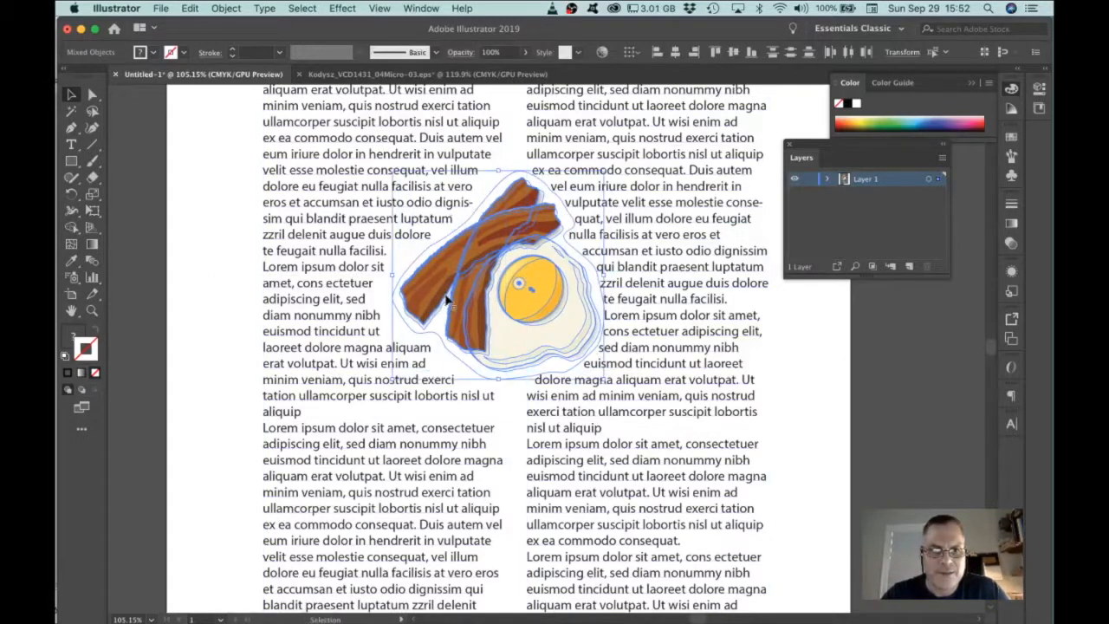
pyautogui.moveTo(446, 297); pyautogui.dragTo(452, 298)
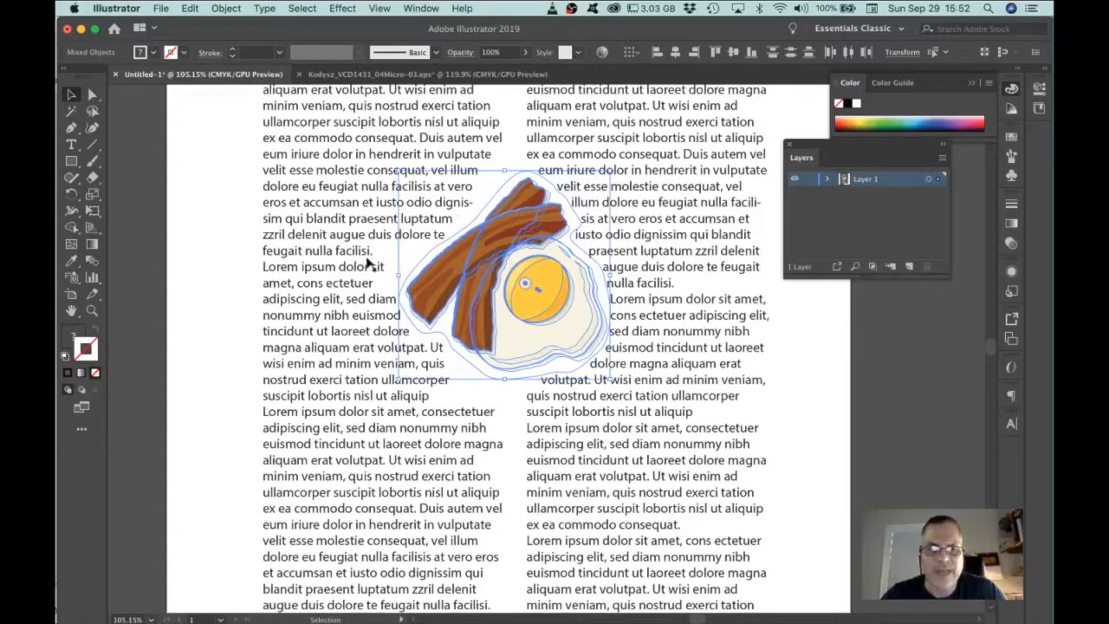
pyautogui.click(220, 271)
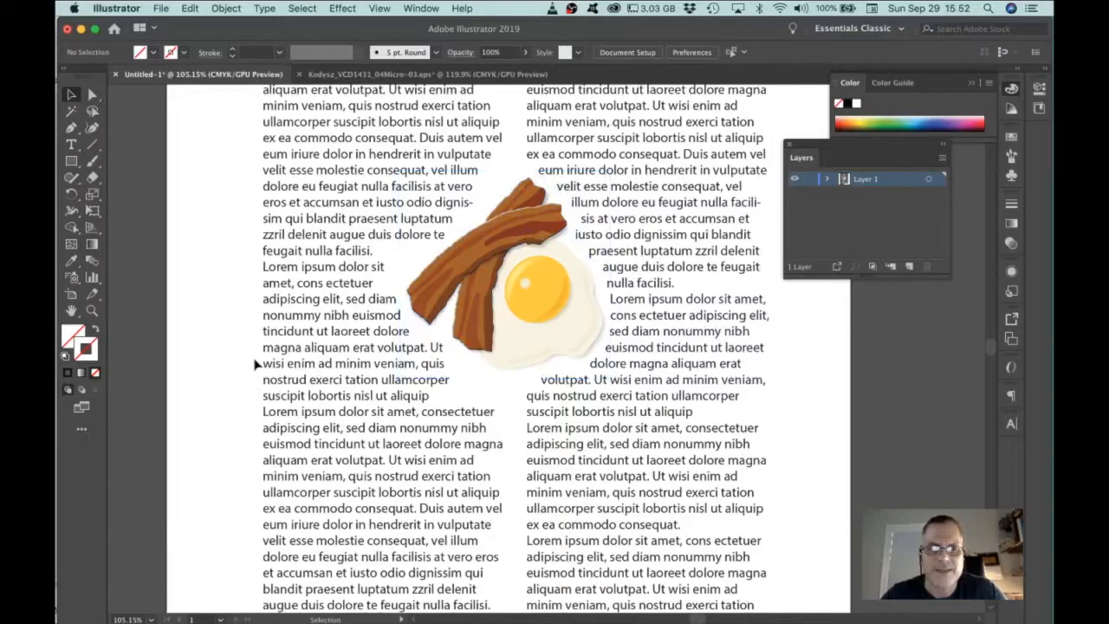
# Step: Select the artwork with its outline path, without the text columns, and group the two
pyautogui.press('super+space')
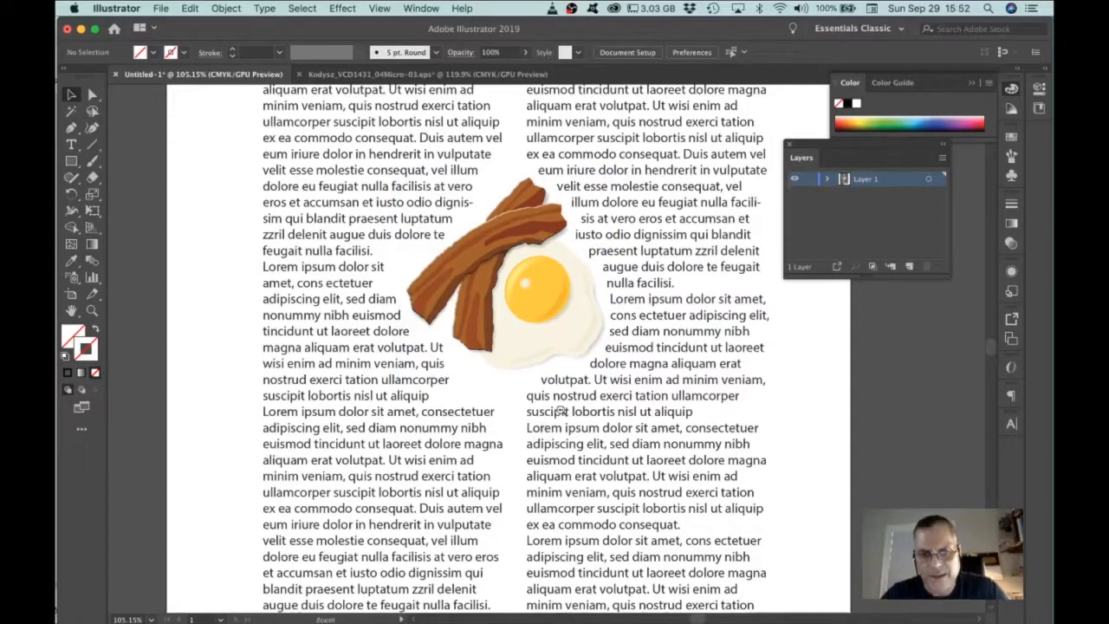
pyautogui.keyDown('alt'); pyautogui.click(560, 411); pyautogui.keyUp('alt')
pyautogui.scroll(-2, 598, 433)
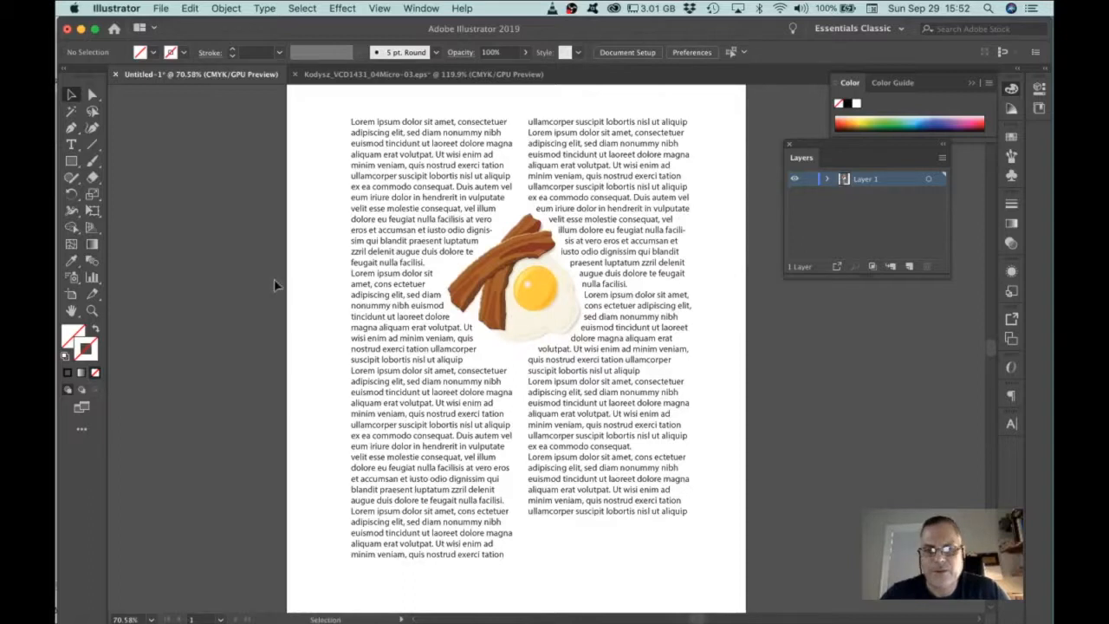
pyautogui.moveTo(262, 268); pyautogui.dragTo(433, 321)
pyautogui.keyDown('shift'); pyautogui.click(396, 328); pyautogui.keyUp('shift')
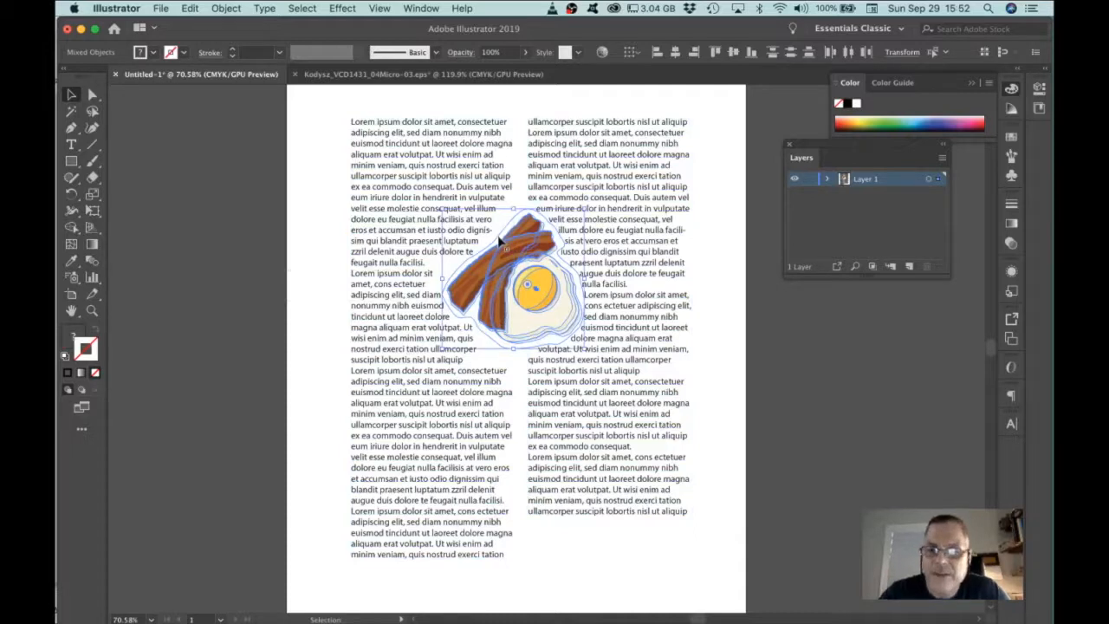
pyautogui.rightClick(535, 285)
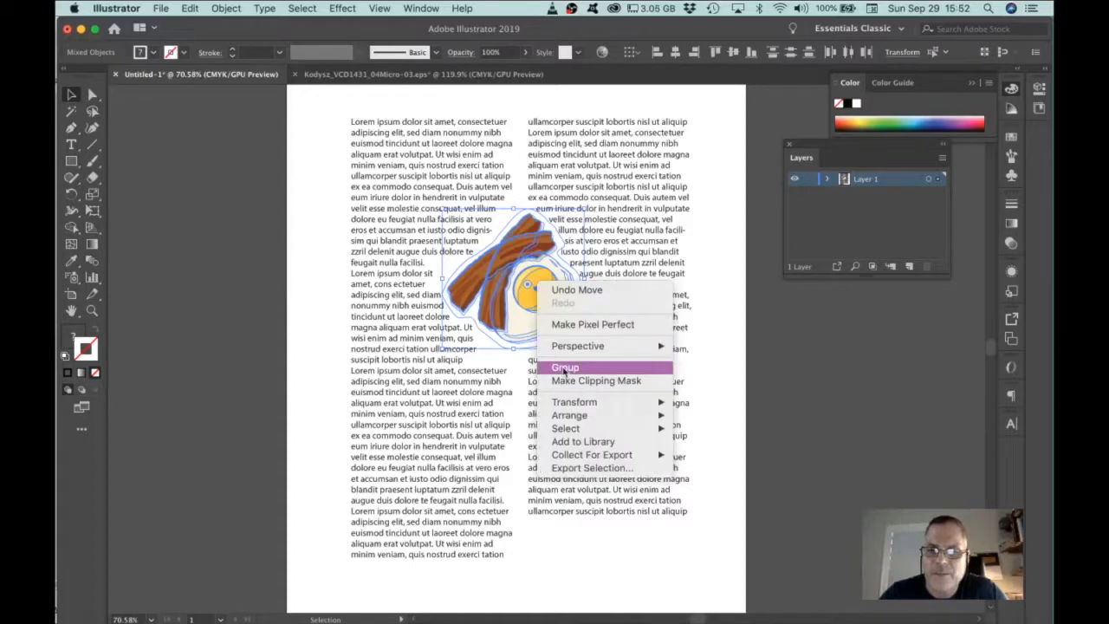
pyautogui.click(564, 369)
pyautogui.click(253, 332)
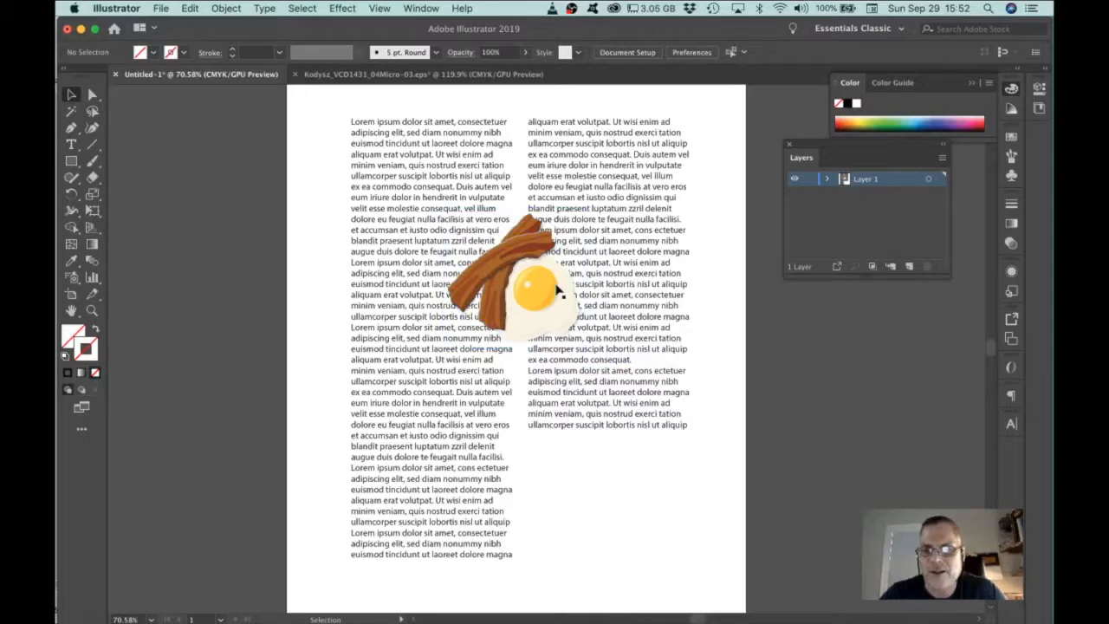
# Step: Move the grouped artwork and outline path straight down the page and ungroup them
pyautogui.moveTo(532, 285); pyautogui.dragTo(532, 389)
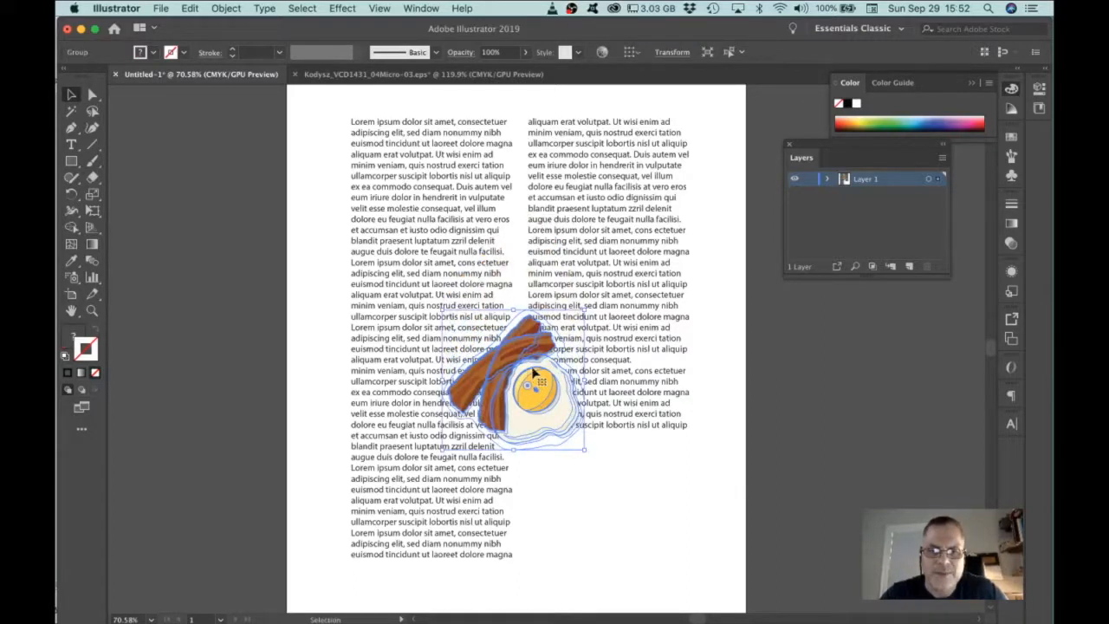
pyautogui.rightClick(532, 372)
pyautogui.click(544, 487)
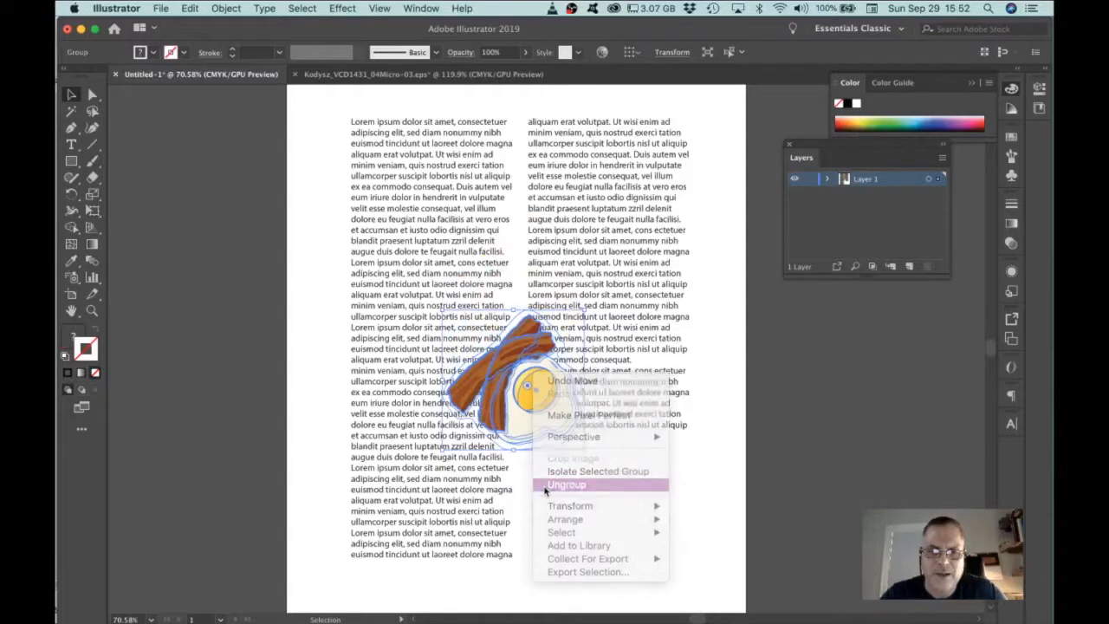
pyautogui.click(189, 369)
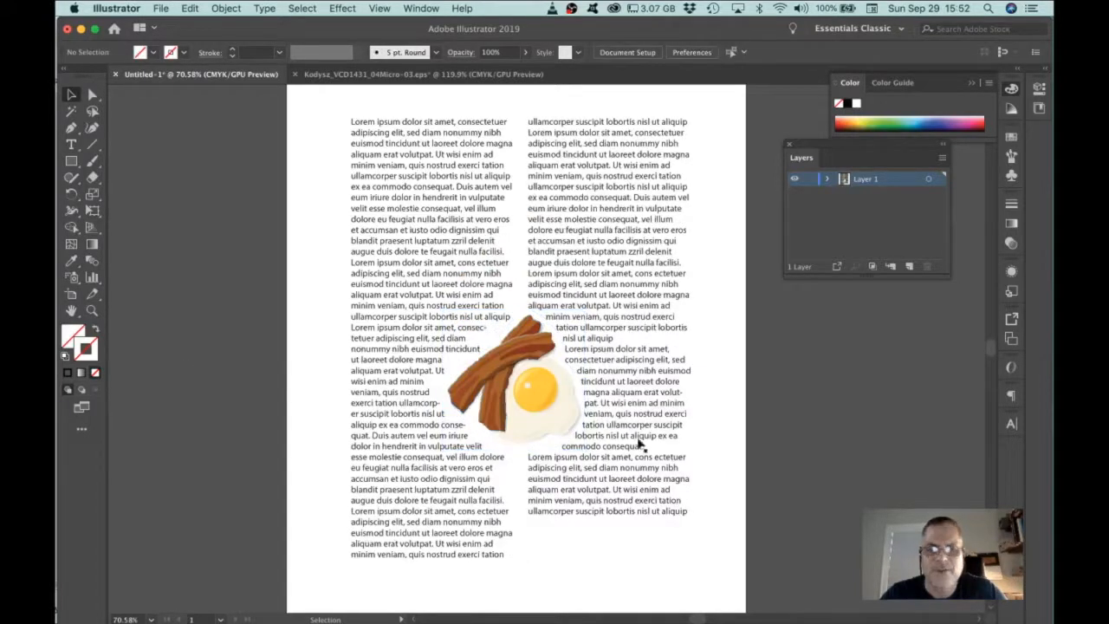